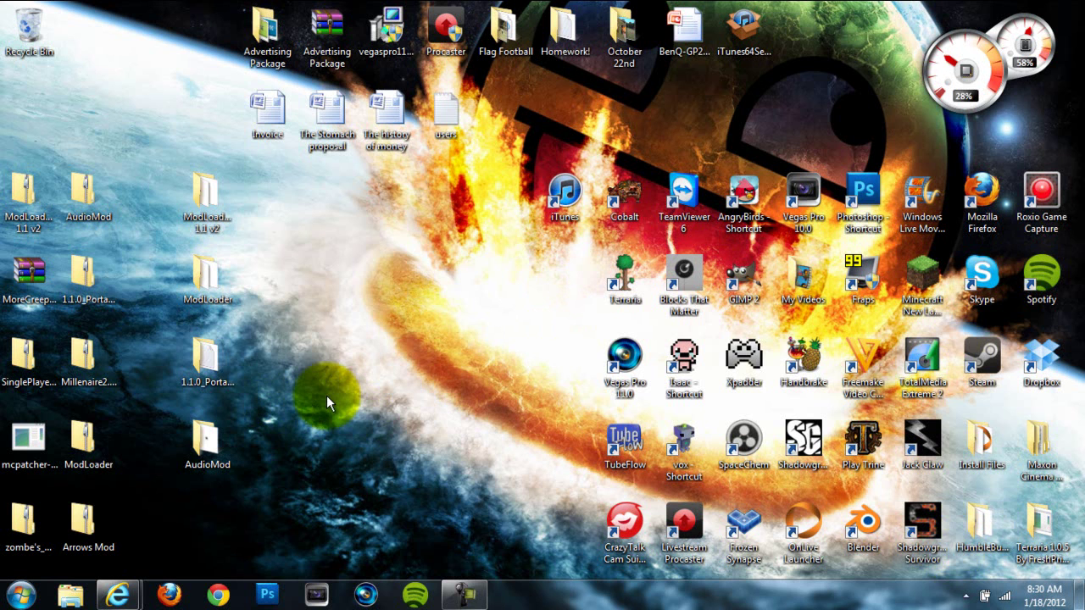
Step: Look over the ModLoader 1.1 v2, ModLoader, AudioMod and portal gun mod folders on the desktop
left_click(209, 205)
left_click_drag(266, 262, 212, 370)
left_click(283, 366)
left_click(208, 440)
left_click(316, 400)
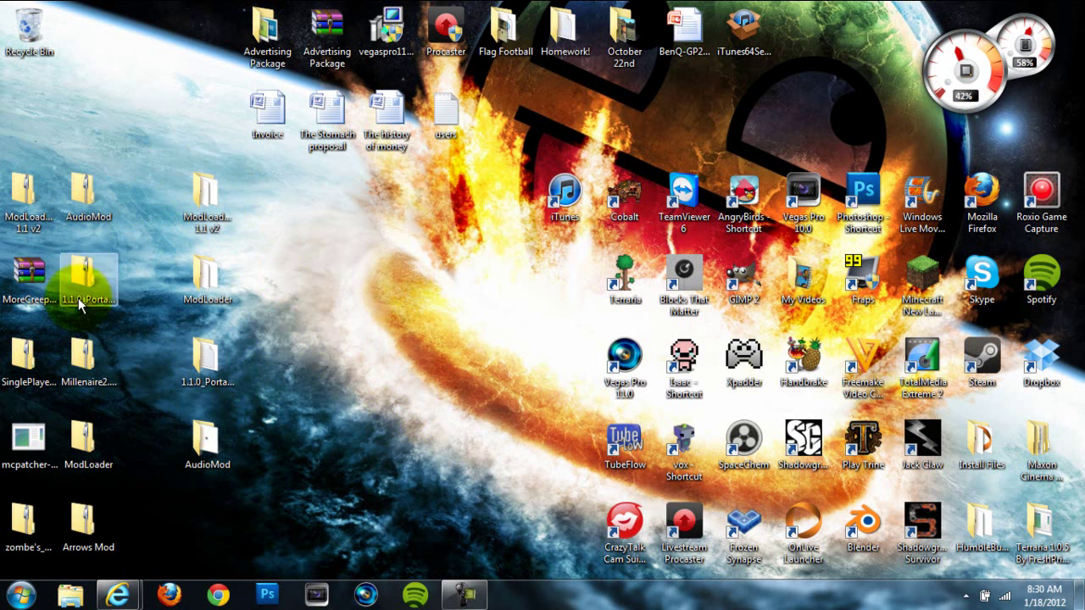
left_click_drag(74, 249, 40, 174)
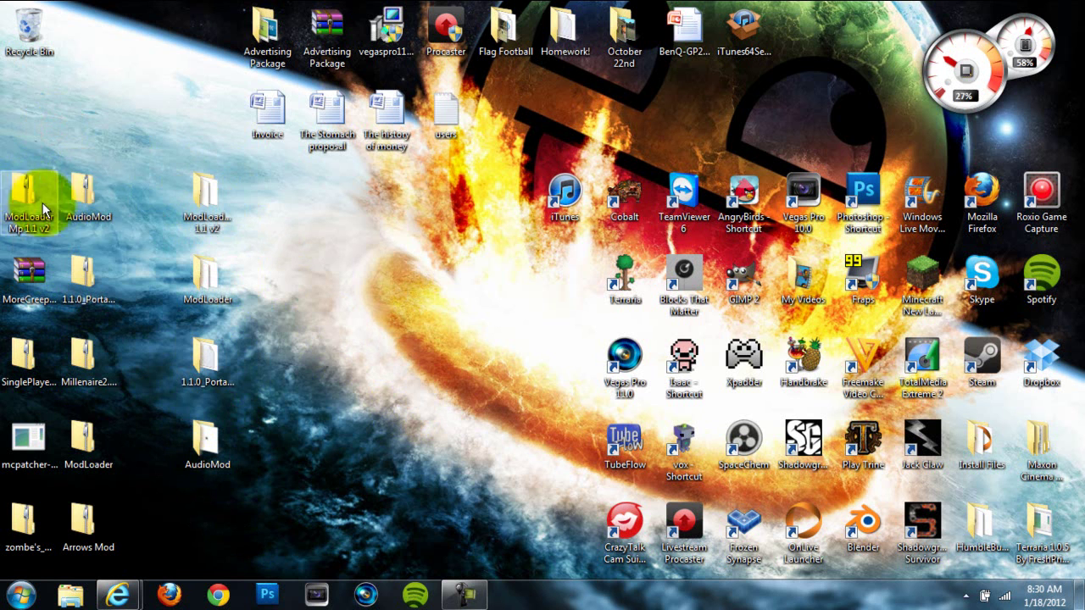
right_click(83, 193)
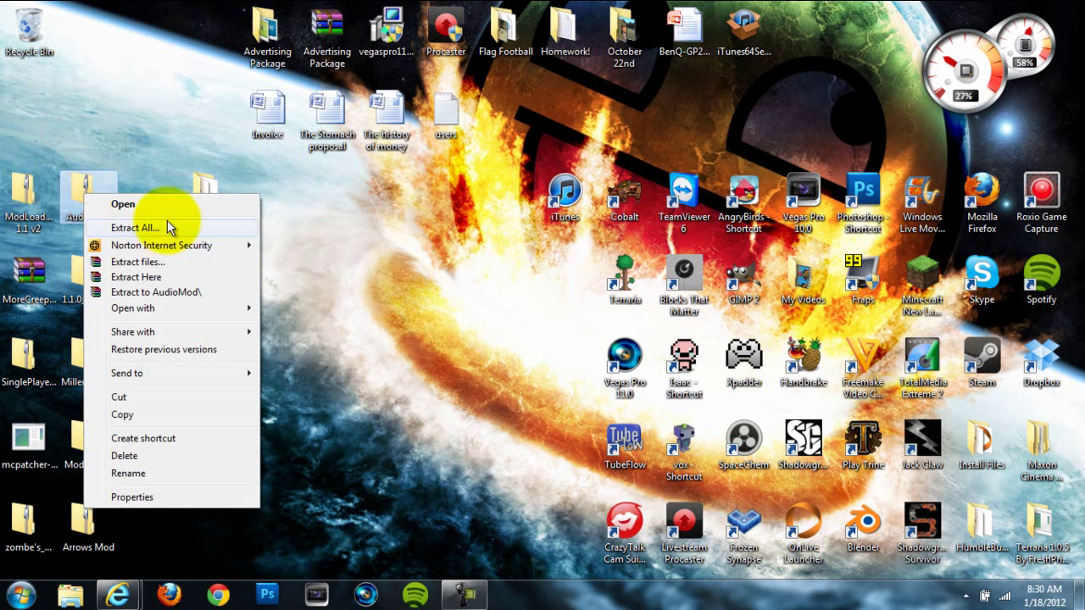
left_click(131, 142)
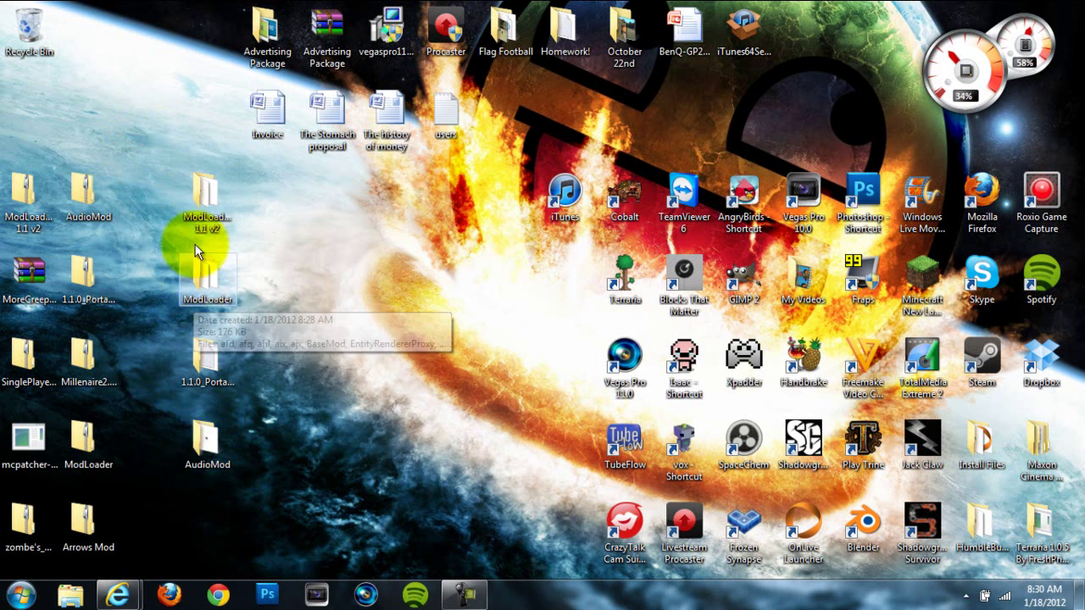
left_click(216, 432)
left_click(206, 356)
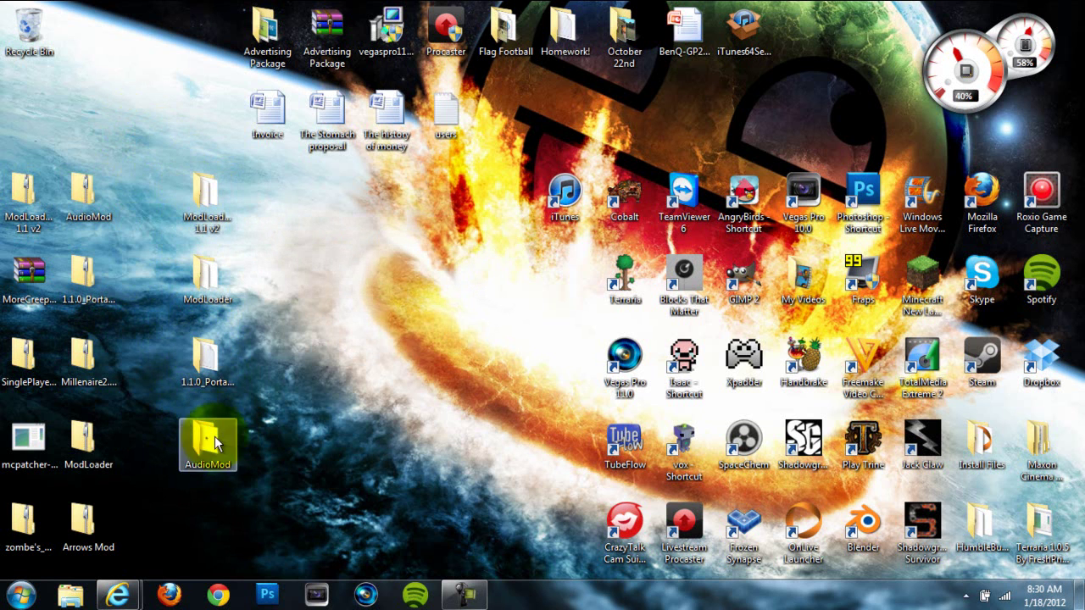
left_click(336, 290)
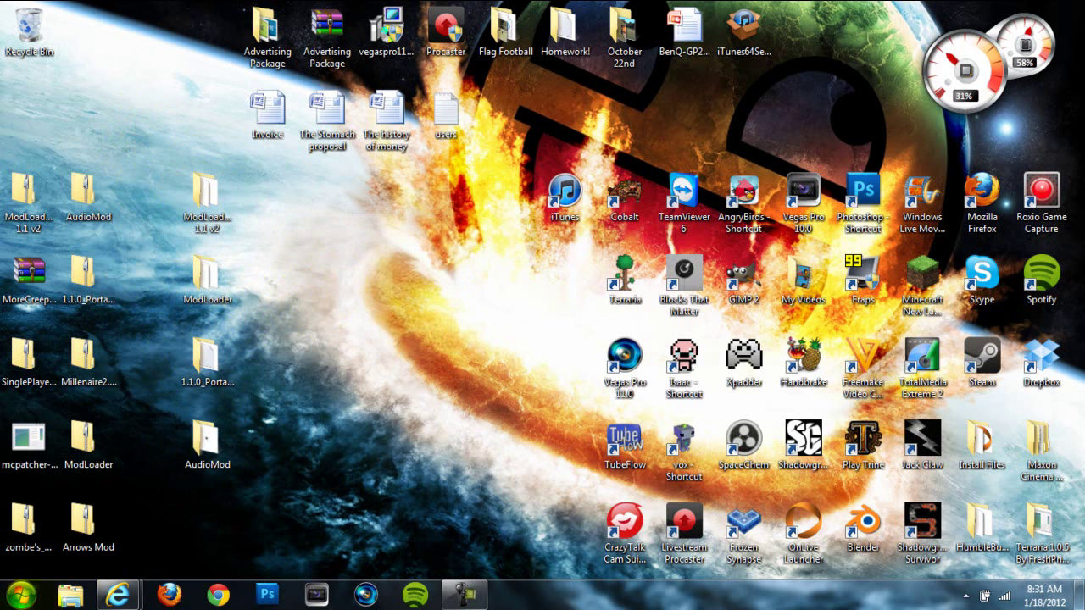
Step: Go to %appdata%\ and open .minecraft, then its bin folder
key("super")
type("%")
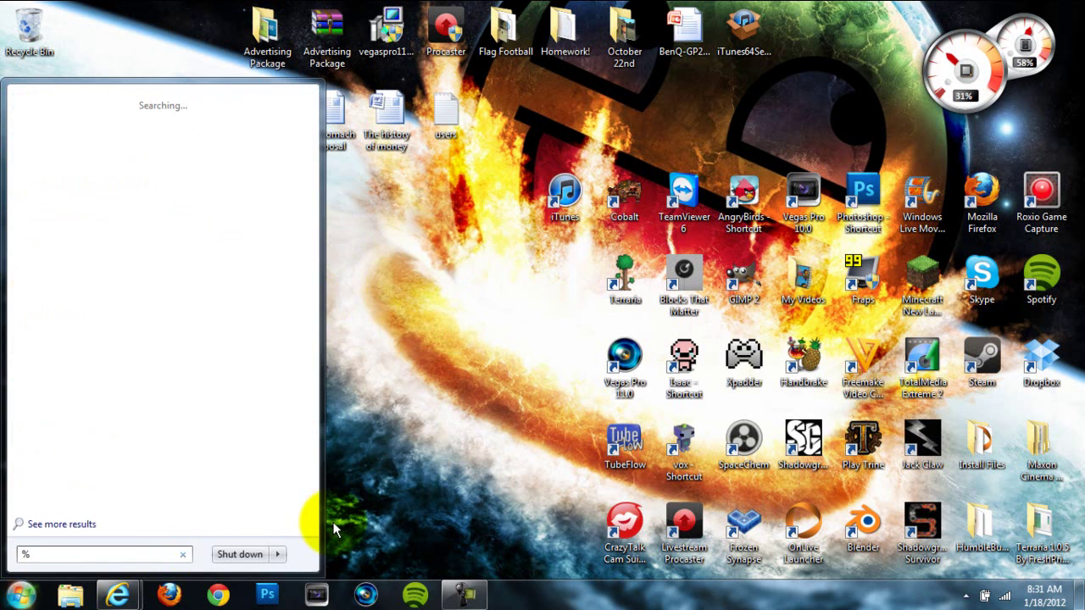
type("appdata%\\")
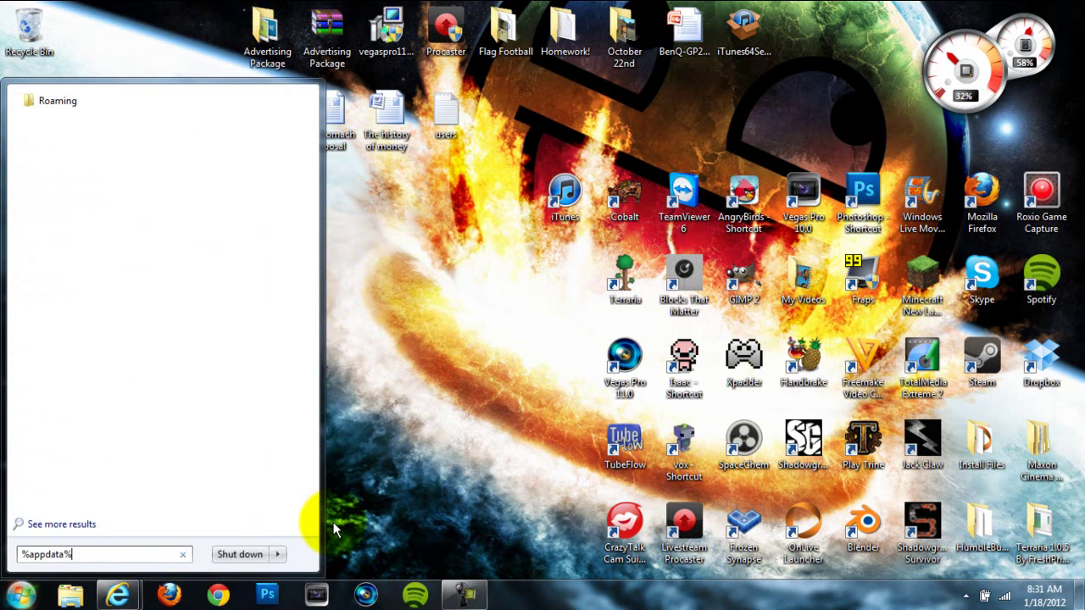
key("Return")
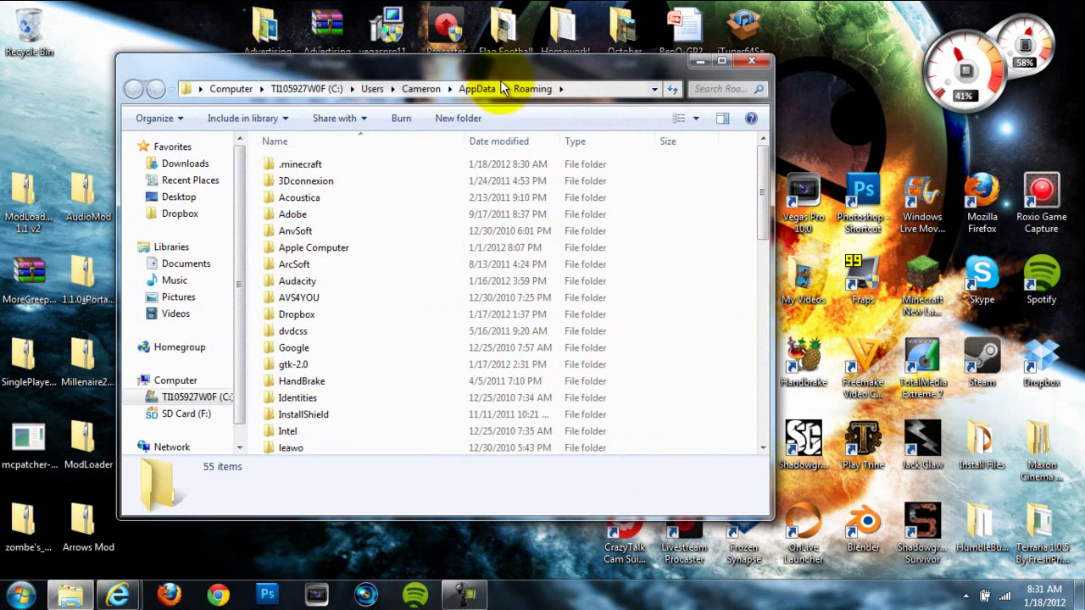
double_click(336, 170)
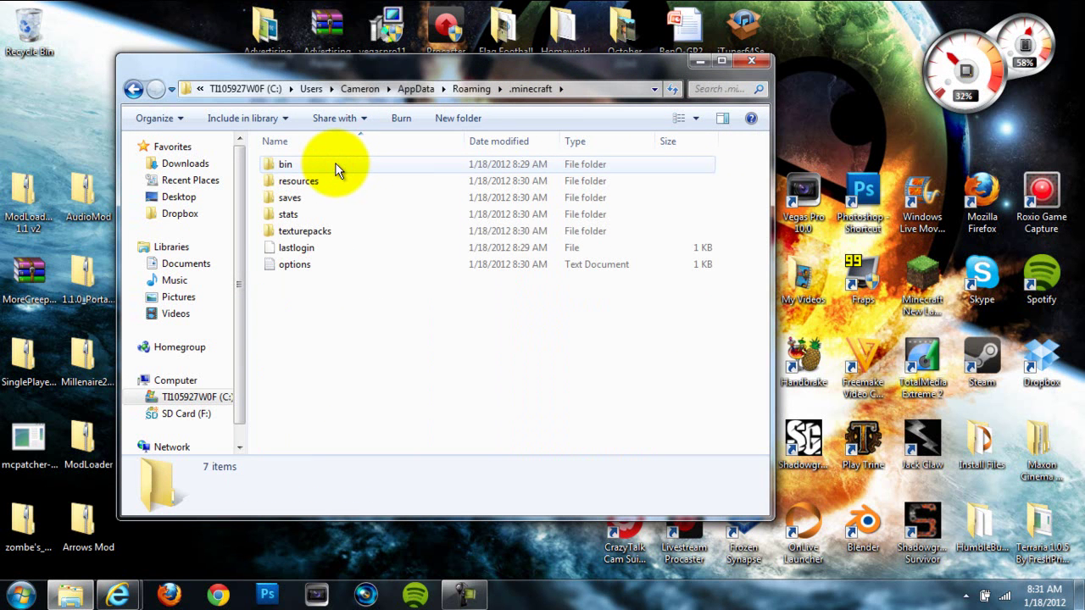
double_click(337, 168)
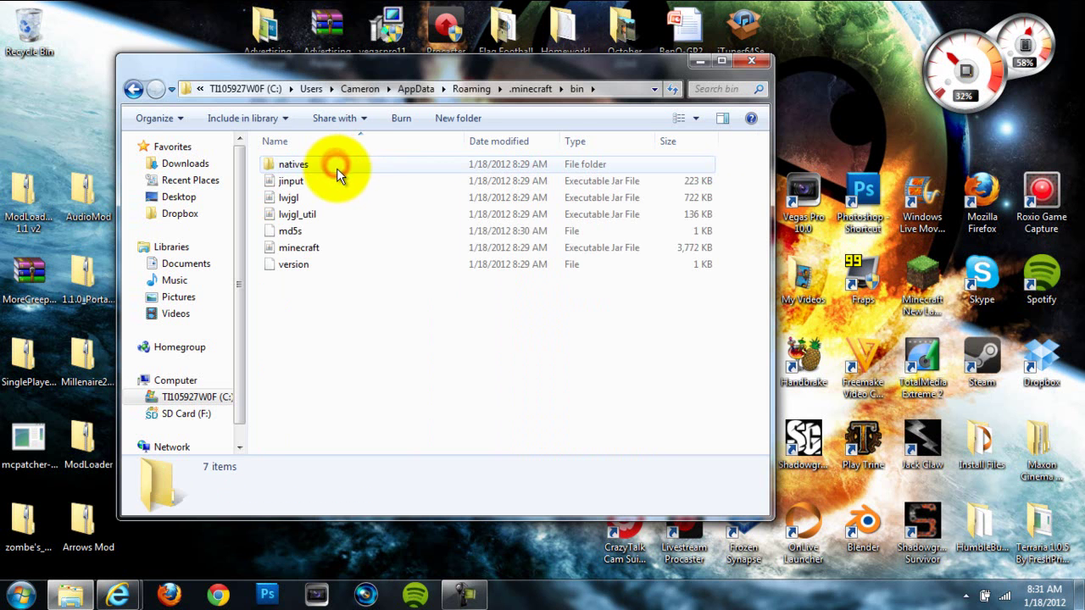
Step: Open minecraft.jar as a WinRAR archive and dismiss the licence reminder
right_click(338, 248)
right_click(311, 252)
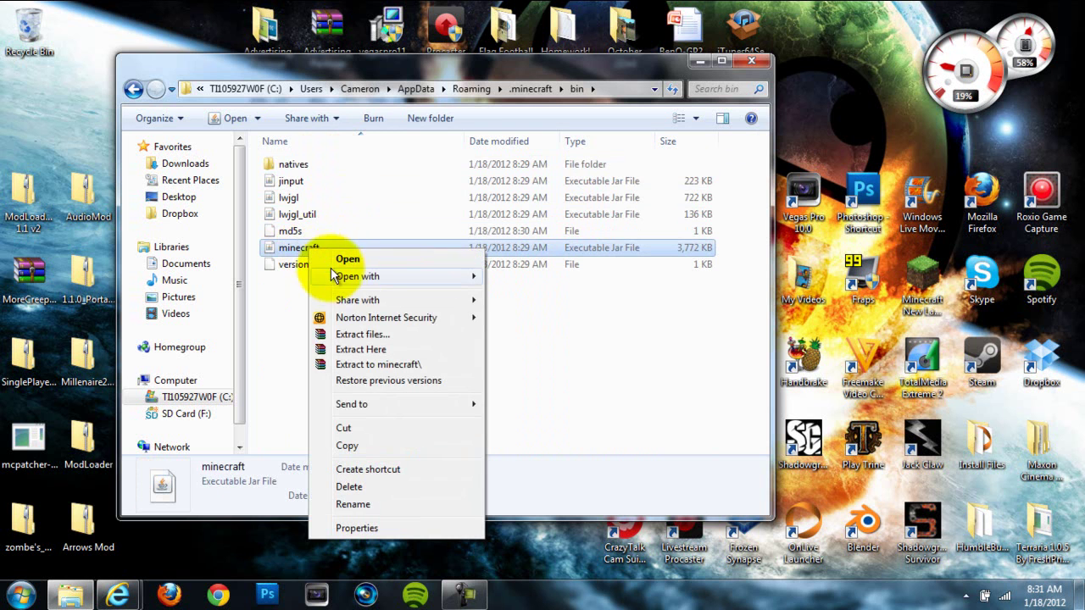
mouse_move(356, 276)
left_click(515, 290)
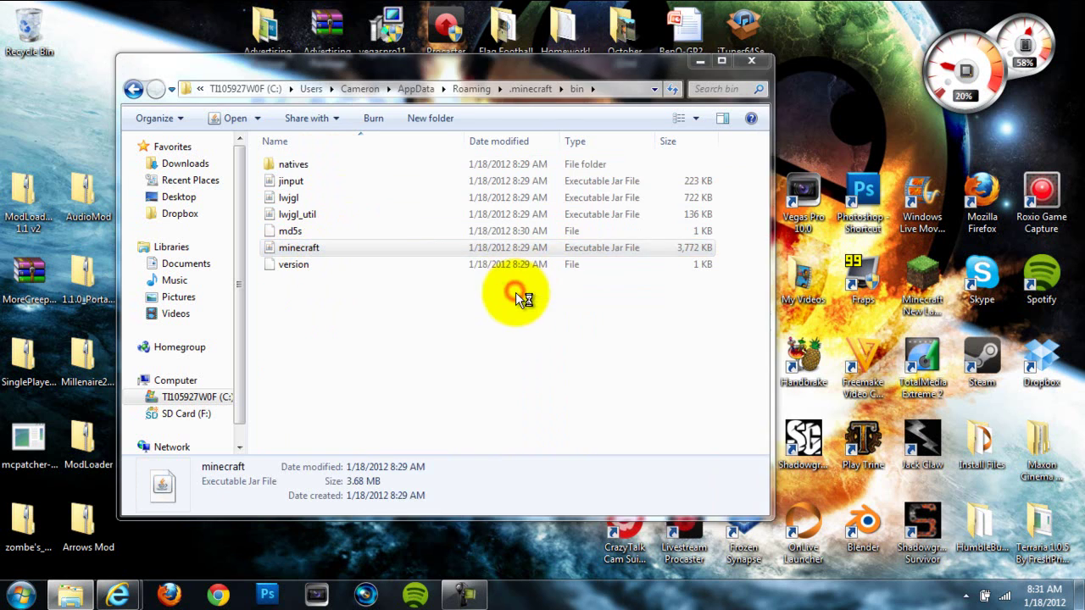
left_click(708, 76)
left_click(698, 63)
left_click(627, 314)
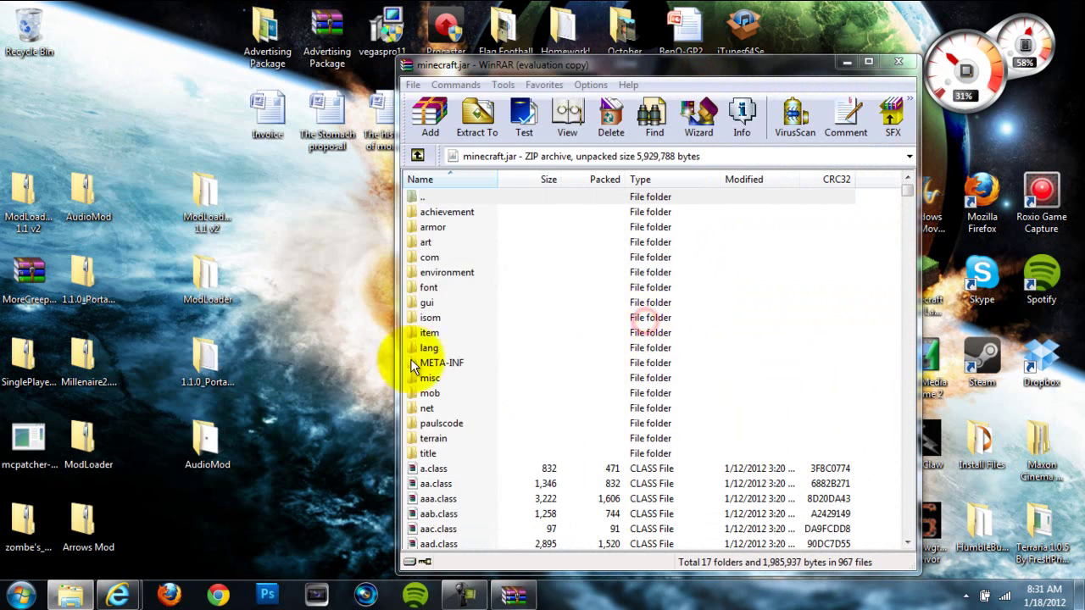
Step: Delete the META-INF folder from minecraft.jar and confirm
left_click(447, 363)
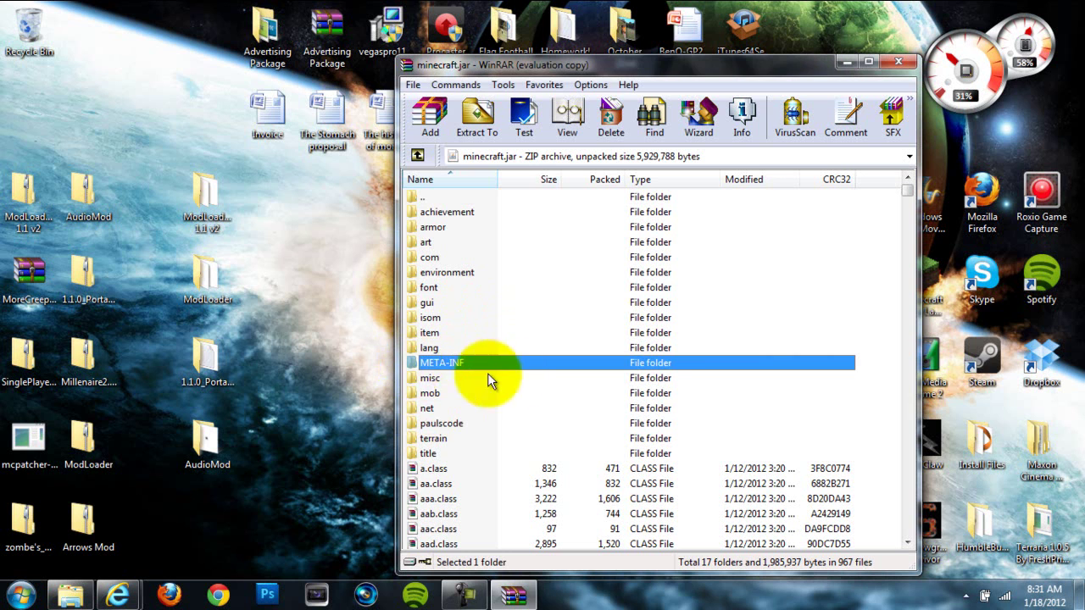
right_click(446, 358)
left_click(508, 164)
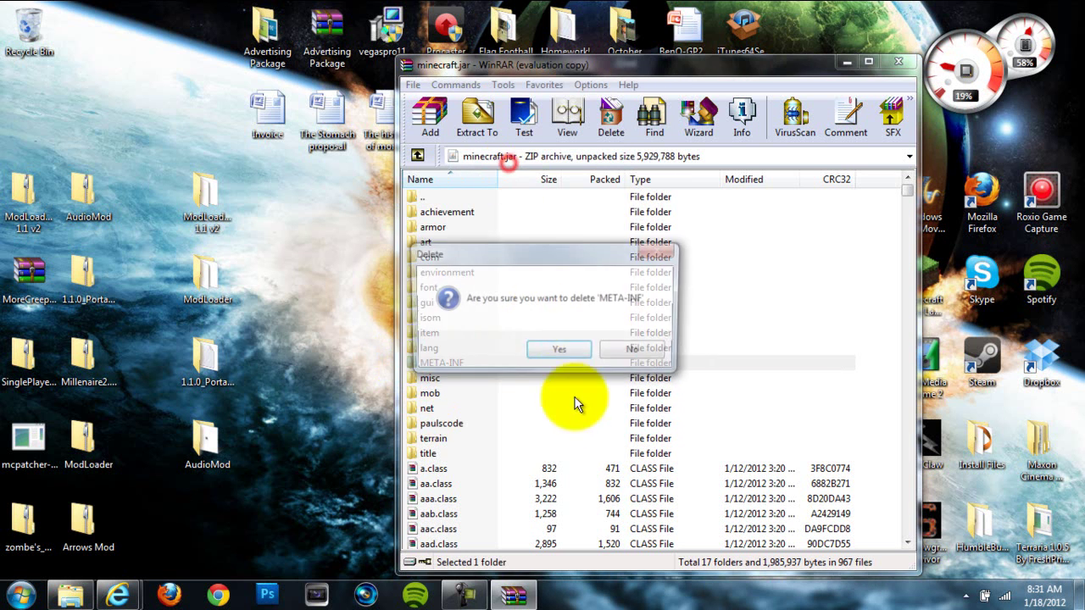
left_click(541, 352)
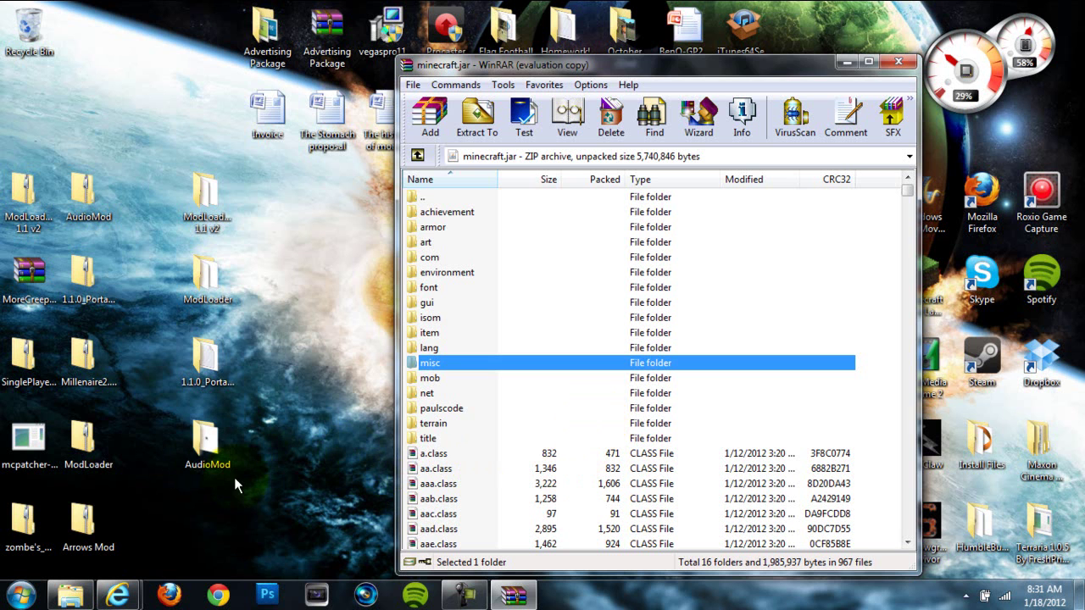
Step: Add all ModLoaderMp 1.1 v2 class files into minecraft.jar and close that folder
double_click(205, 217)
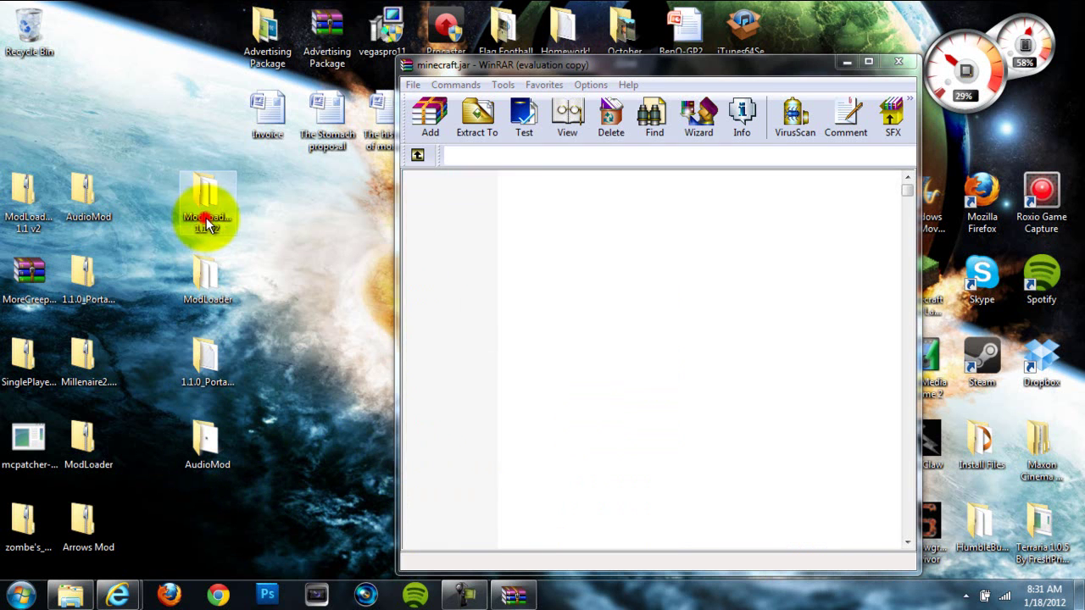
left_click_drag(356, 382, 356, 136)
left_click_drag(379, 100, 83, 63)
left_click_drag(127, 158, 862, 479)
left_click(636, 450)
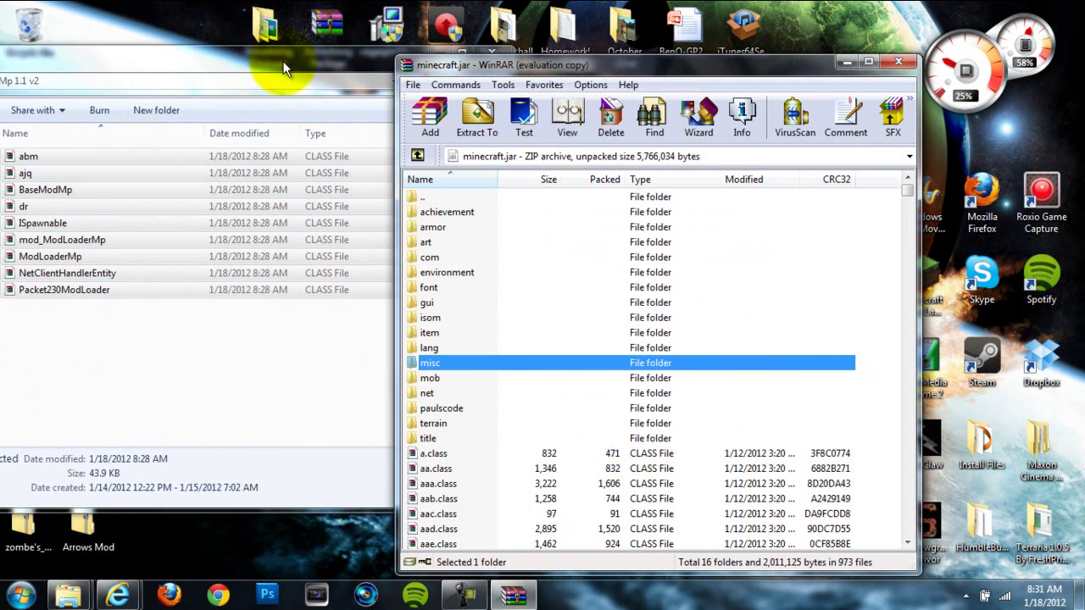
left_click_drag(284, 67, 406, 78)
left_click(614, 71)
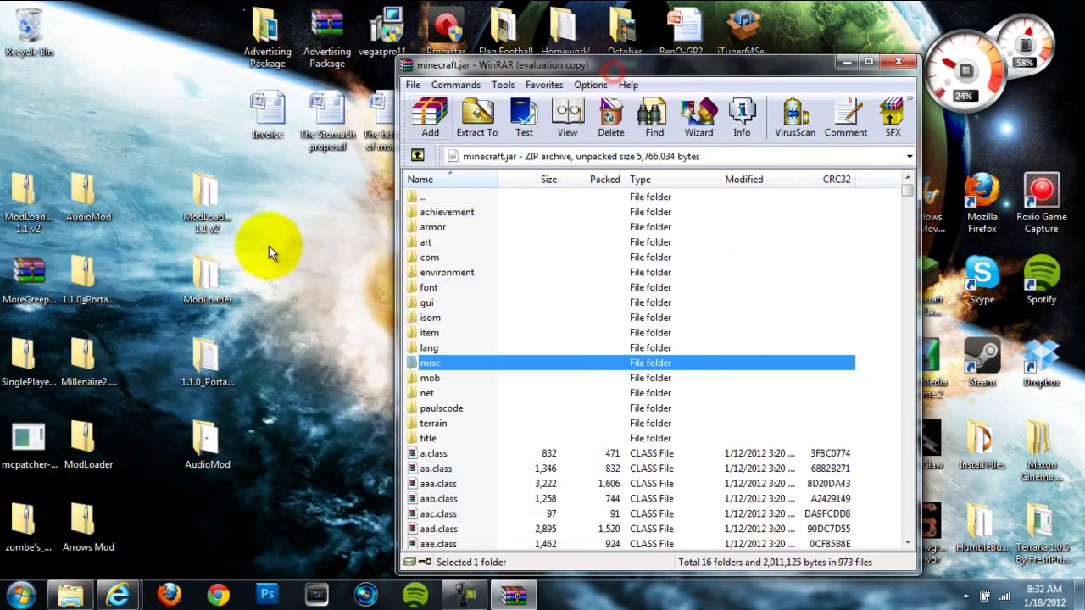
Step: Add the 15 ModLoader class files into minecraft.jar and close the ModLoader folder
left_click_drag(211, 205, 38, 129)
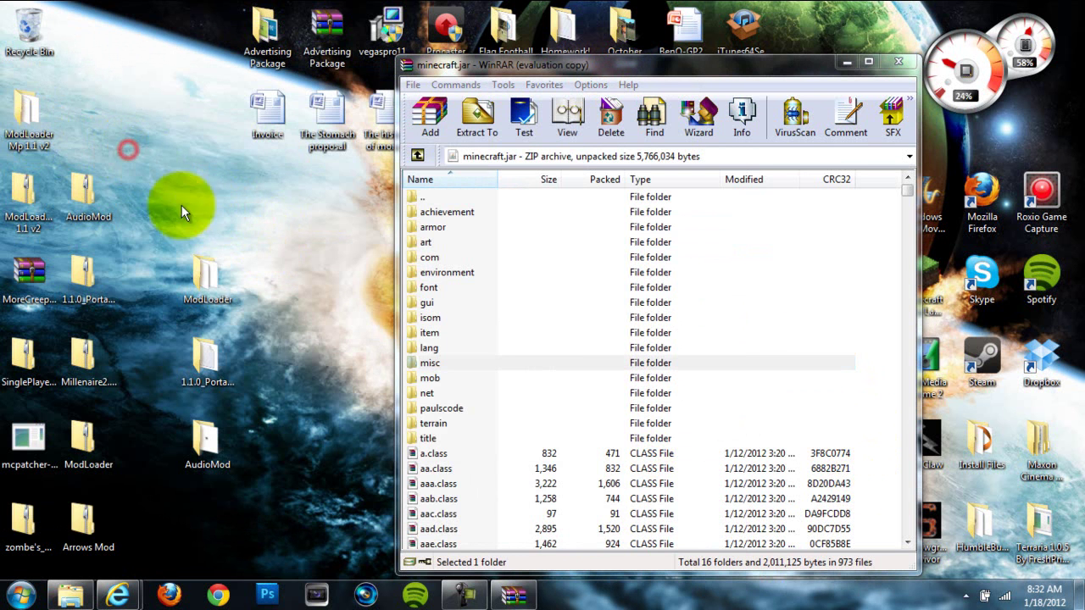
left_click(128, 149)
double_click(201, 276)
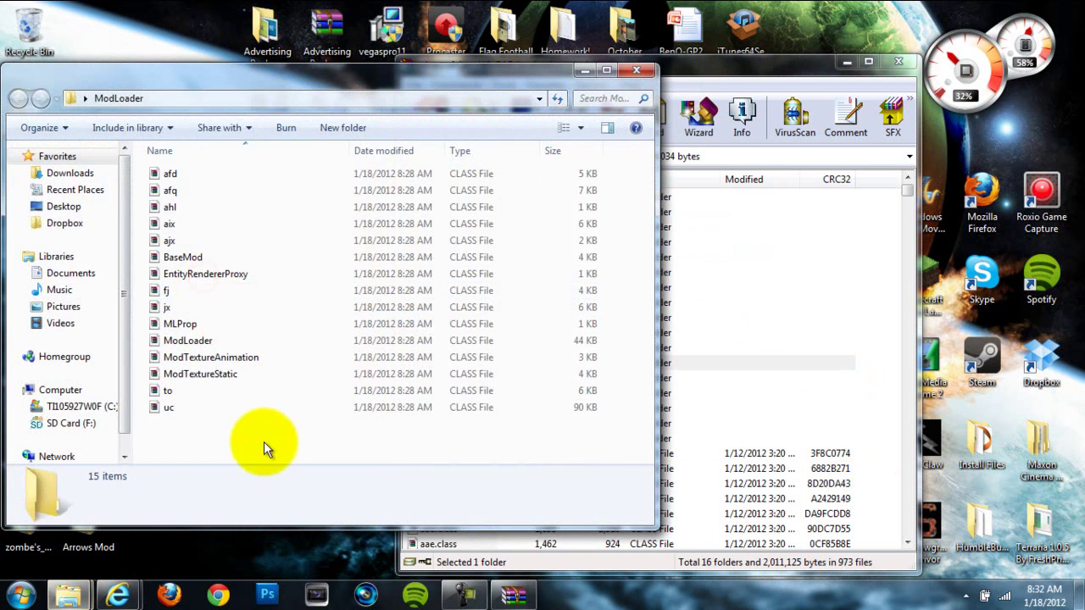
left_click_drag(263, 442, 206, 102)
left_click_drag(202, 174, 873, 512)
left_click(644, 451)
left_click(334, 80)
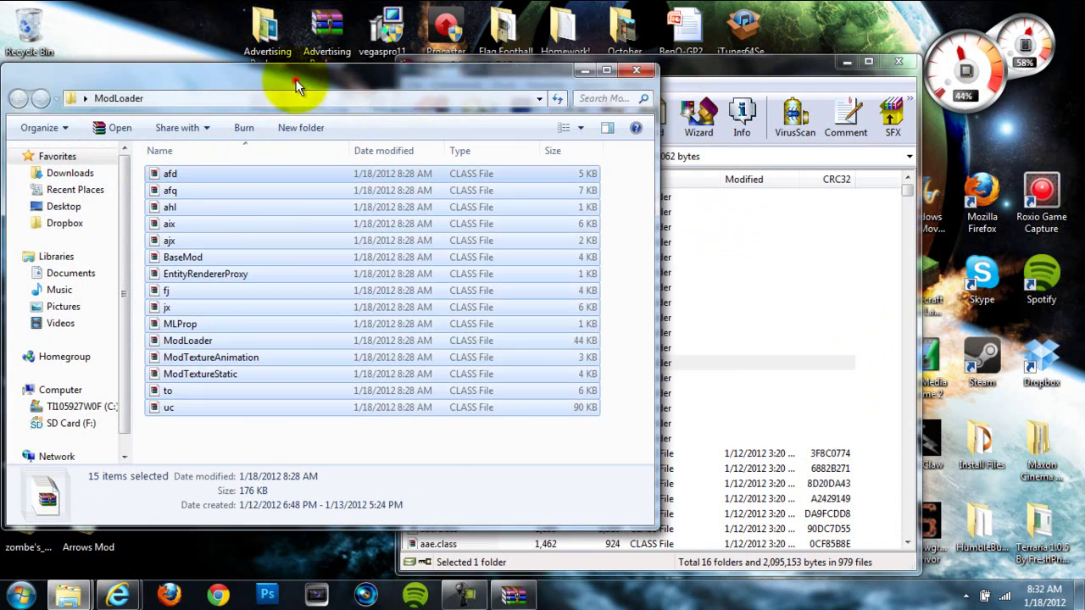
left_click(636, 70)
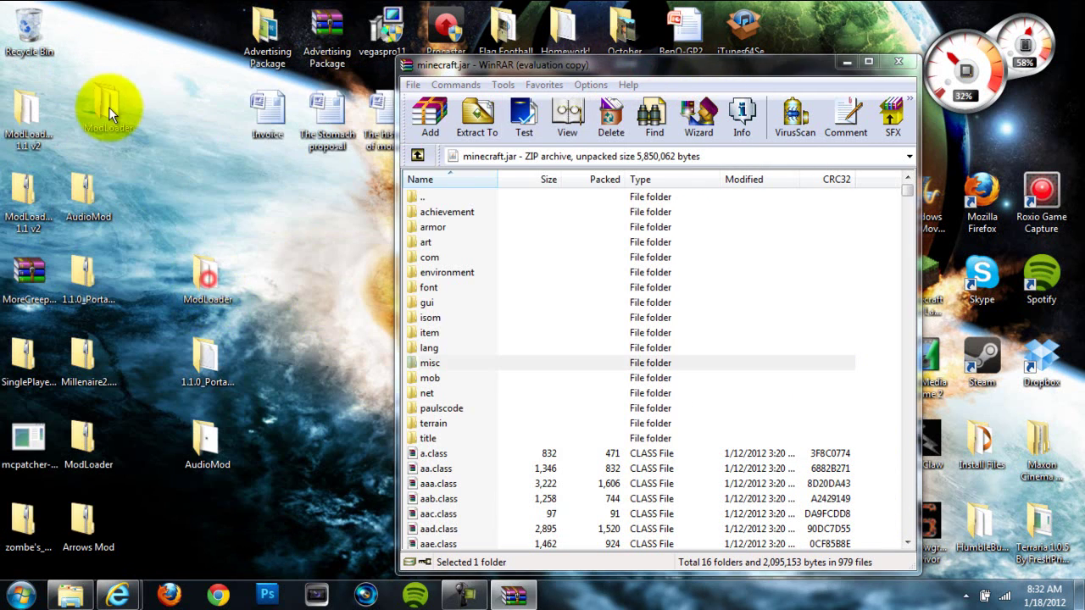
left_click_drag(100, 118, 100, 117)
Step: Add the three AudioMod items into minecraft.jar, close AudioMod, and tidy its desktop icon
left_click_drag(206, 441, 197, 249)
left_click(207, 293)
double_click(207, 292)
left_click_drag(206, 303, 867, 496)
left_click(648, 449)
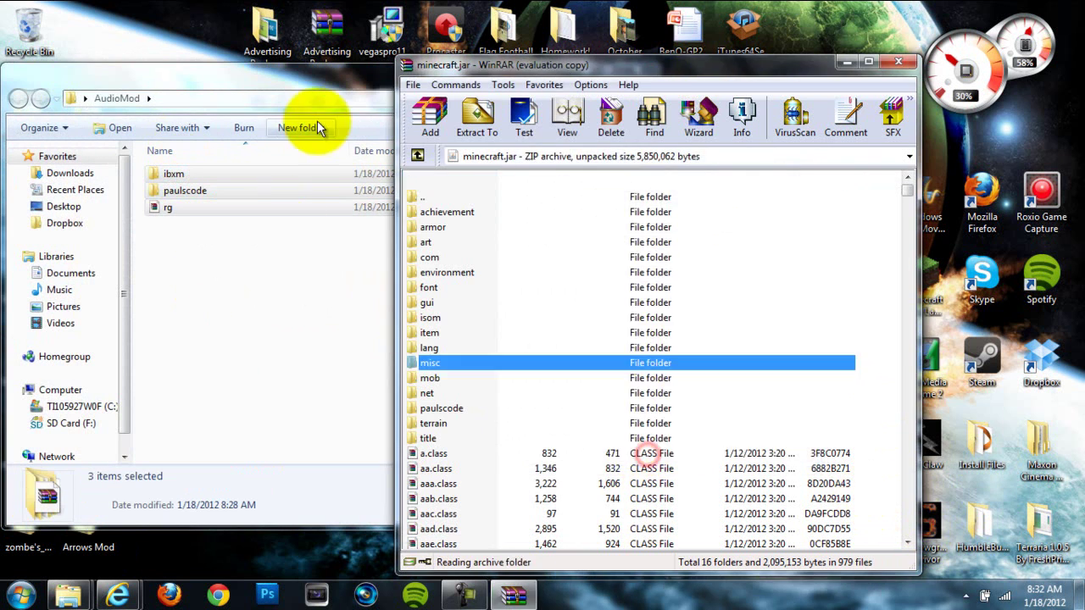
left_click(334, 105)
left_click(637, 73)
left_click(189, 301)
left_click_drag(189, 301, 129, 132)
left_click(121, 74)
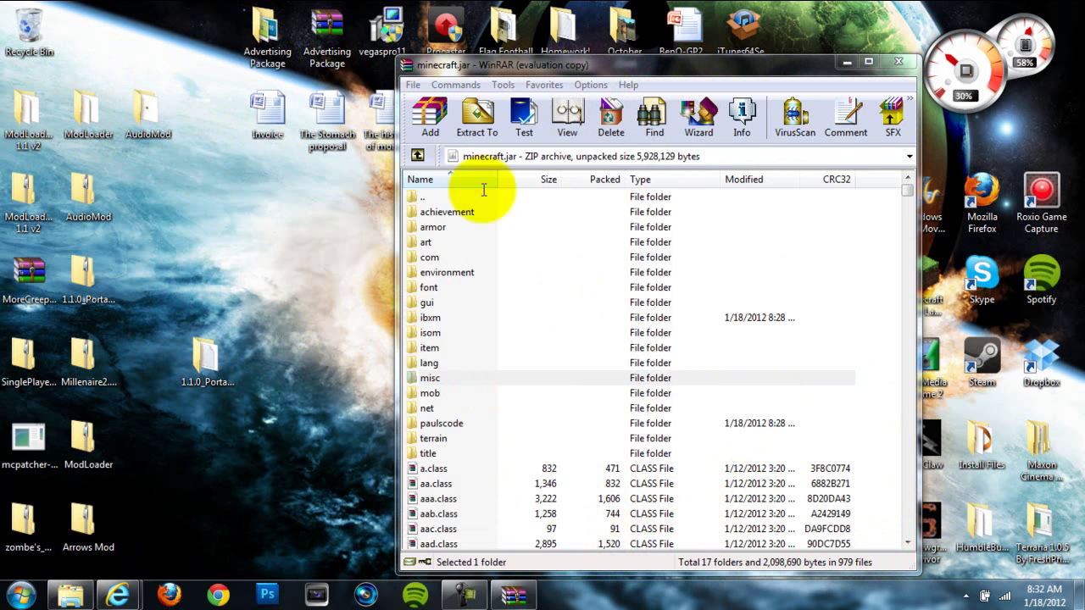
Step: Close the minecraft.jar archive and return to the .minecraft folder in Explorer
left_click(897, 62)
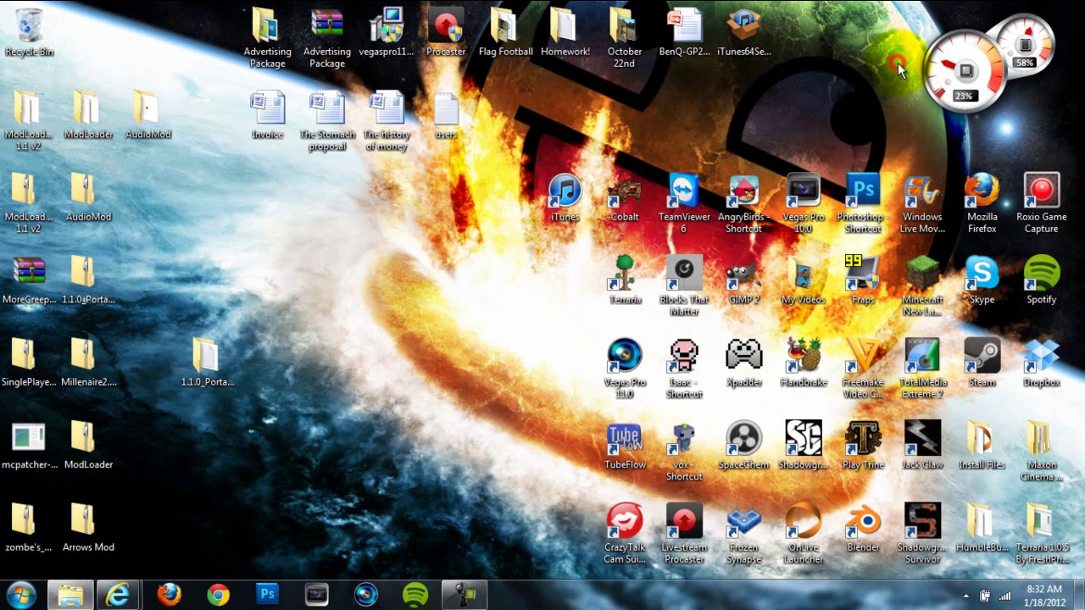
left_click(56, 594)
left_click_drag(492, 64, 735, 37)
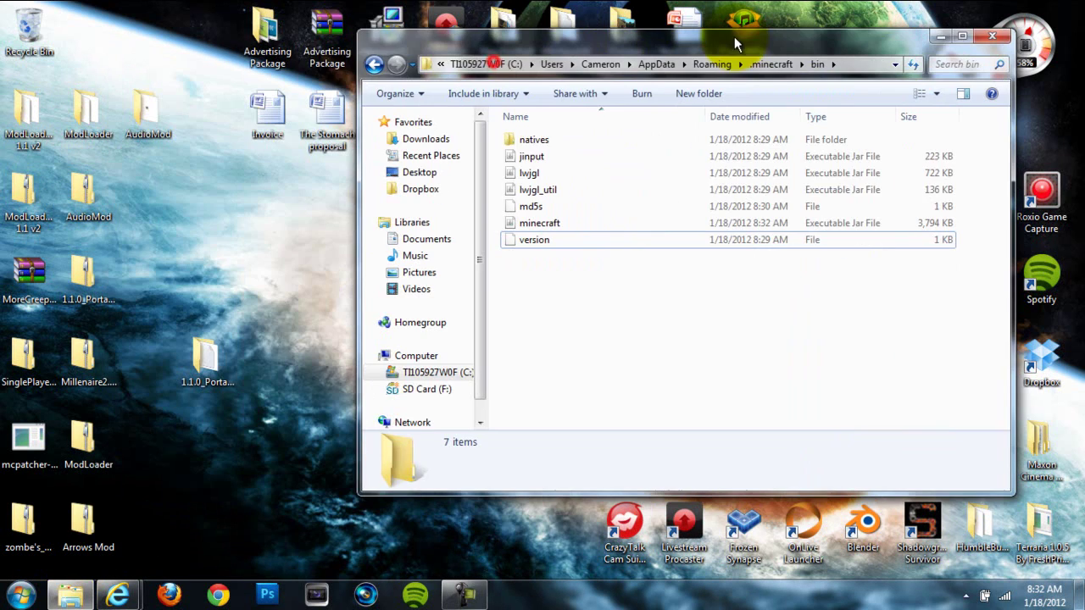
left_click(374, 63)
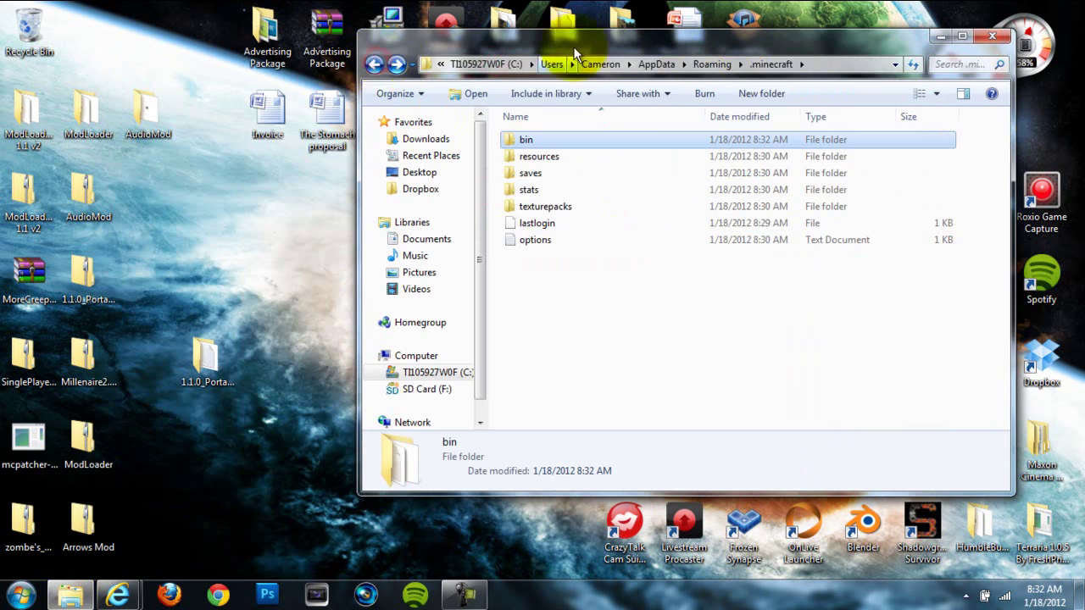
left_click_drag(609, 43, 546, 25)
left_click(571, 244)
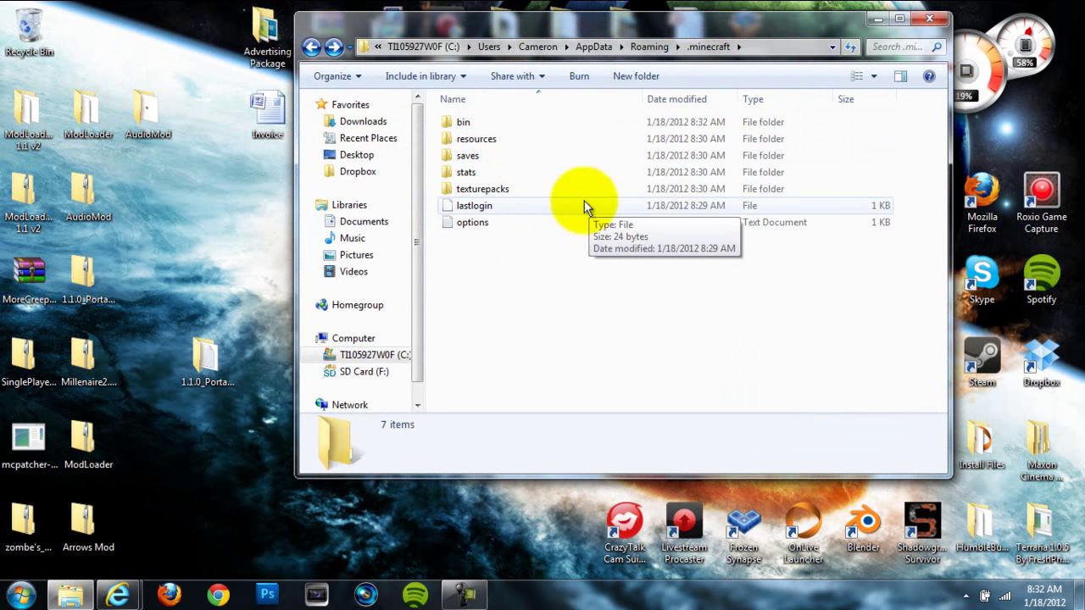
Step: Create a new folder named mods inside .minecraft and open it
right_click(476, 273)
mouse_move(539, 450)
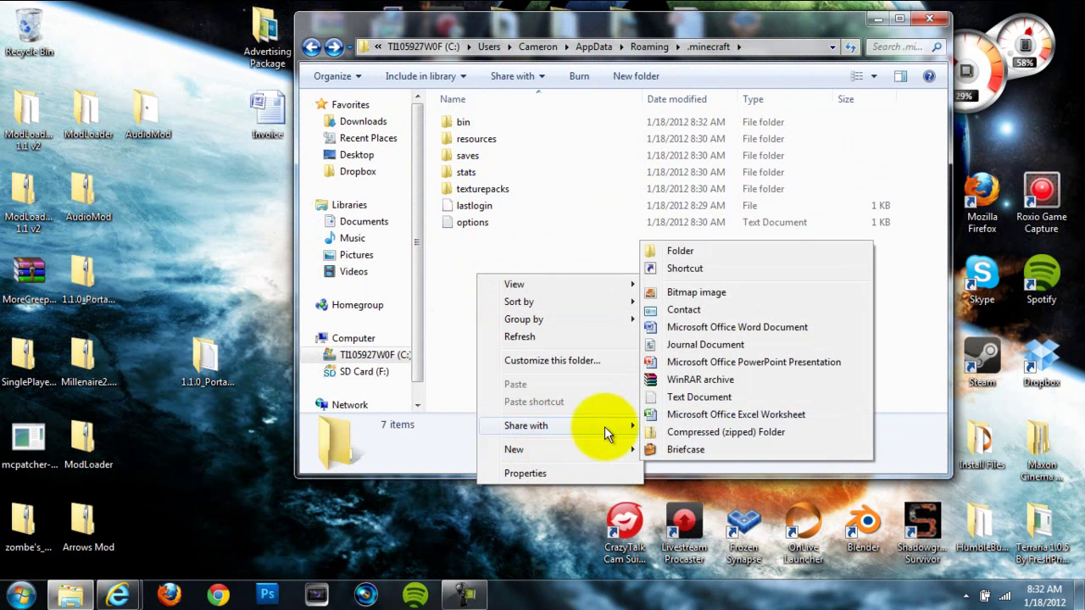
left_click(680, 250)
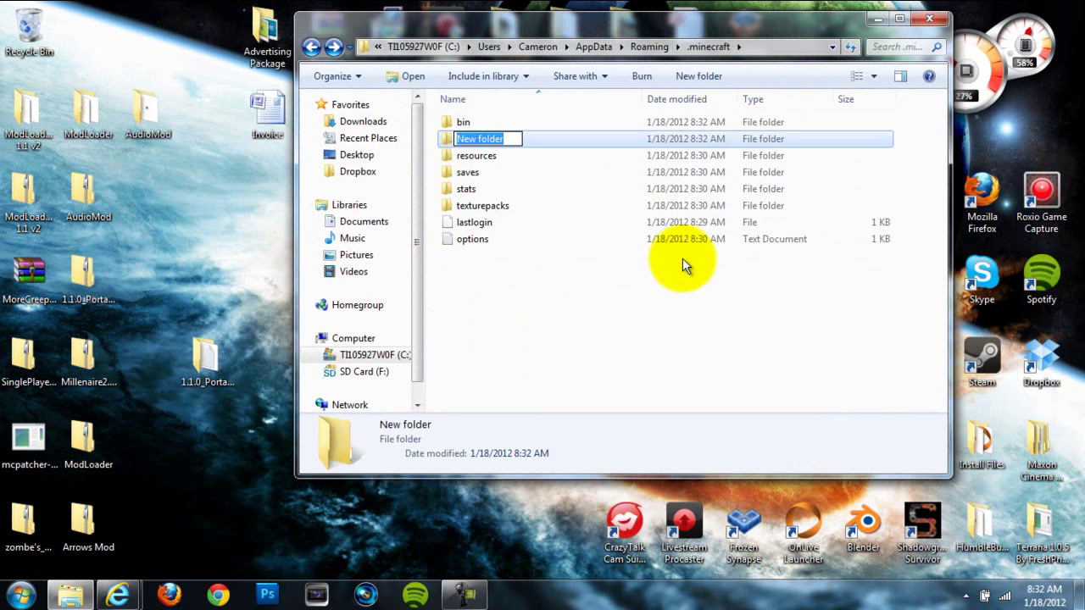
type("mods")
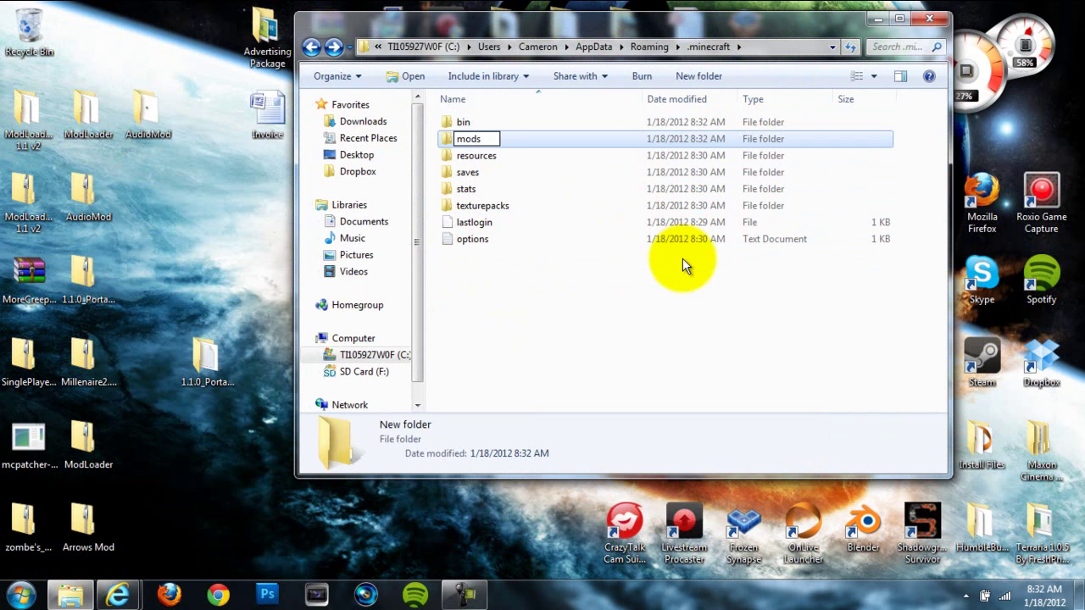
key("Return")
left_click(584, 297)
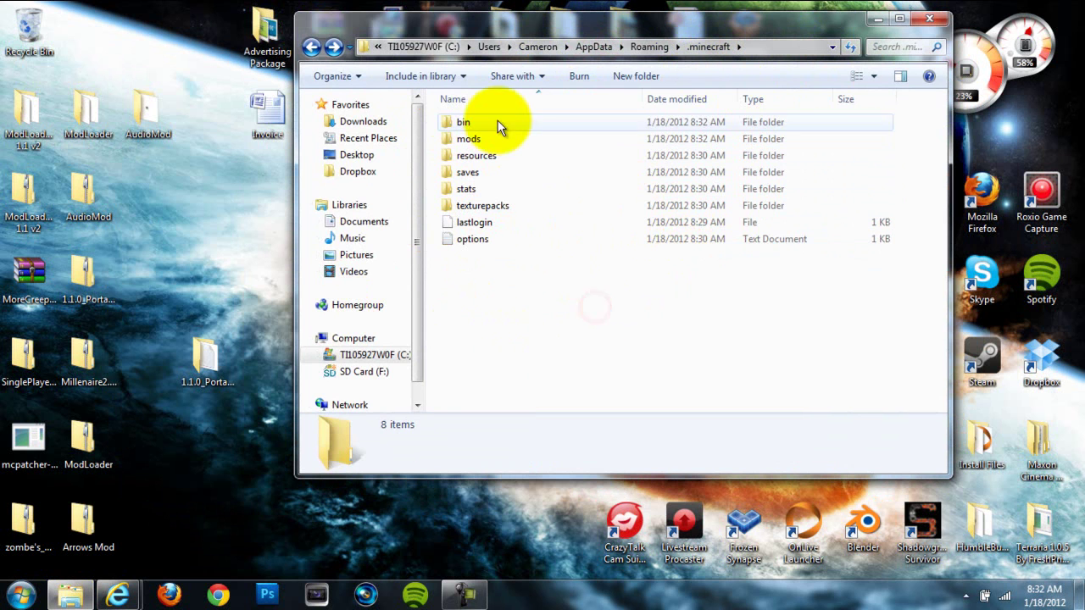
double_click(474, 139)
Step: Open the 1.1.0_PortalGun_v1 folder from the desktop beside the mods window
mouse_move(204, 364)
left_mouse_down()
mouse_move(199, 341)
mouse_move(204, 362)
left_mouse_up()
double_click(204, 363)
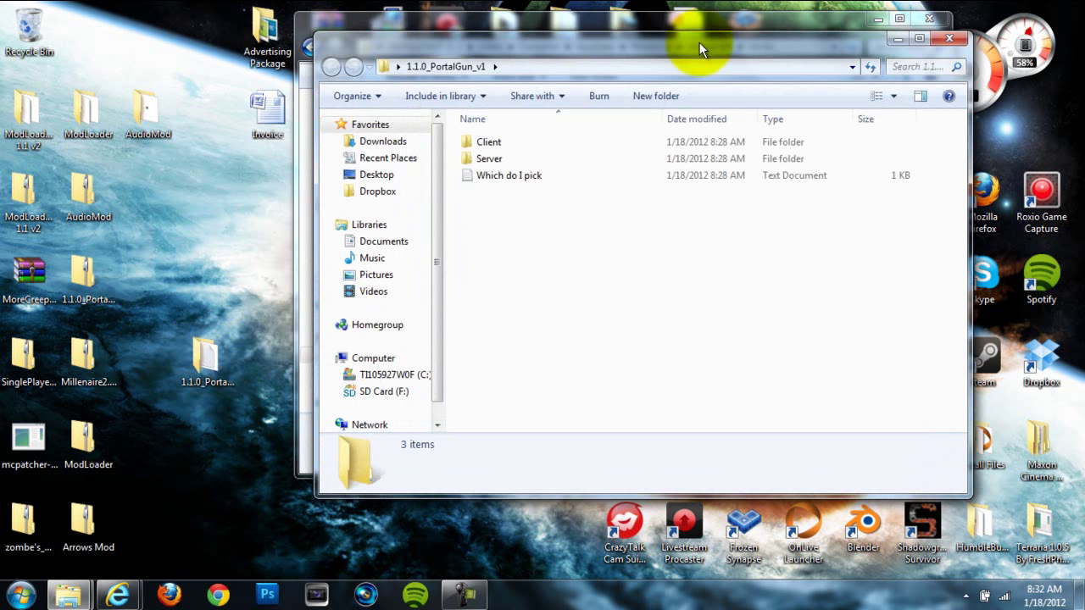
left_click_drag(699, 42, 269, 78)
Step: Drag portalgun1.1.0v1 from Client\place in mods into the mods folder, then go back in both windows
left_click_drag(576, 23, 792, 56)
left_click_drag(284, 82, 311, 79)
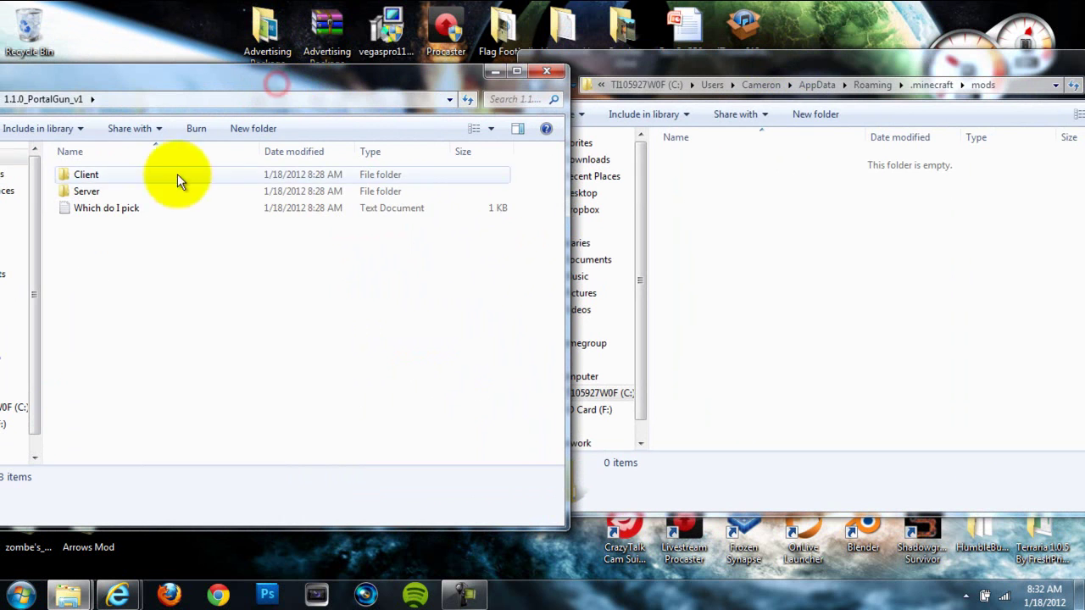
double_click(111, 176)
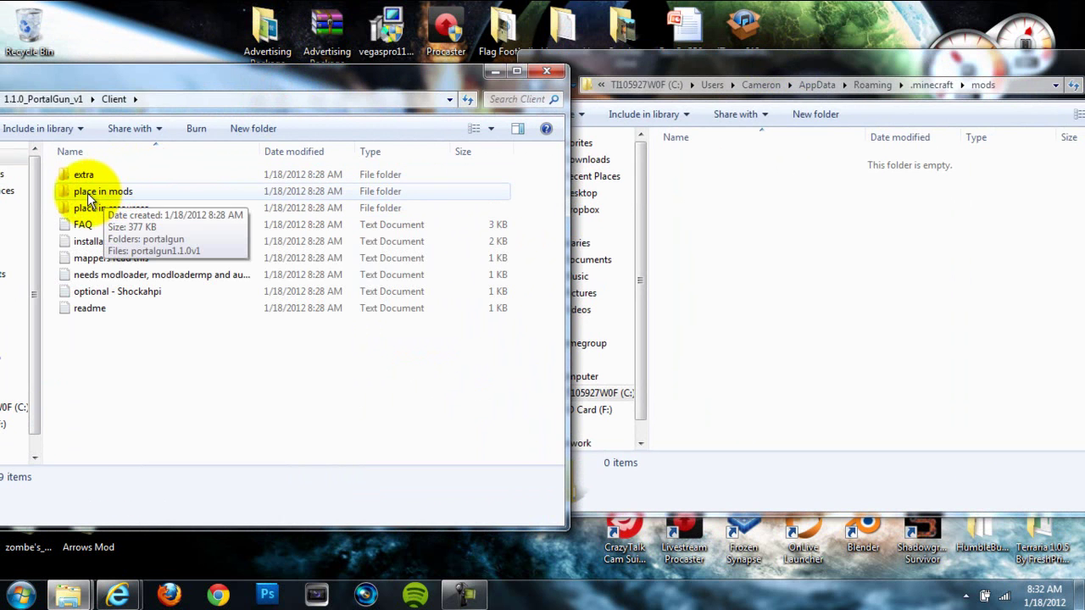
double_click(87, 192)
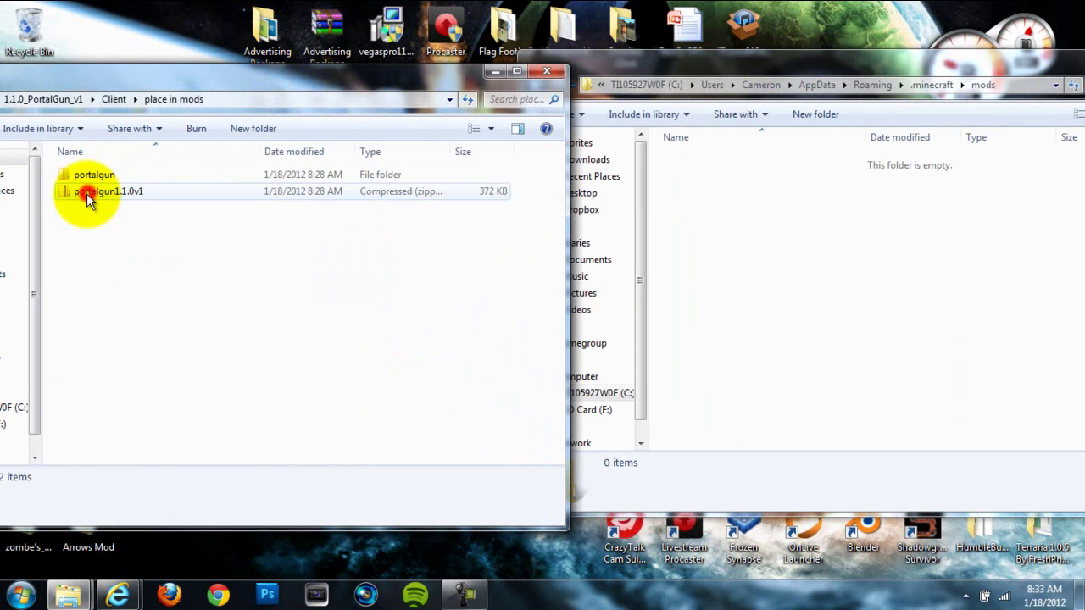
left_click_drag(122, 192, 780, 206)
left_click(532, 87)
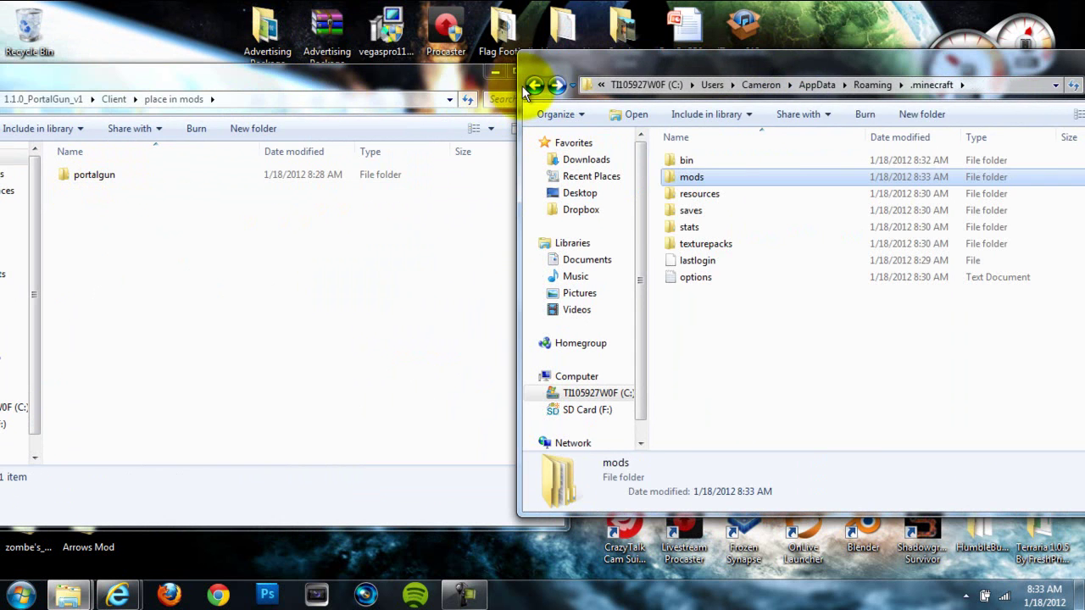
left_click_drag(332, 77, 320, 58)
left_click(75, 99)
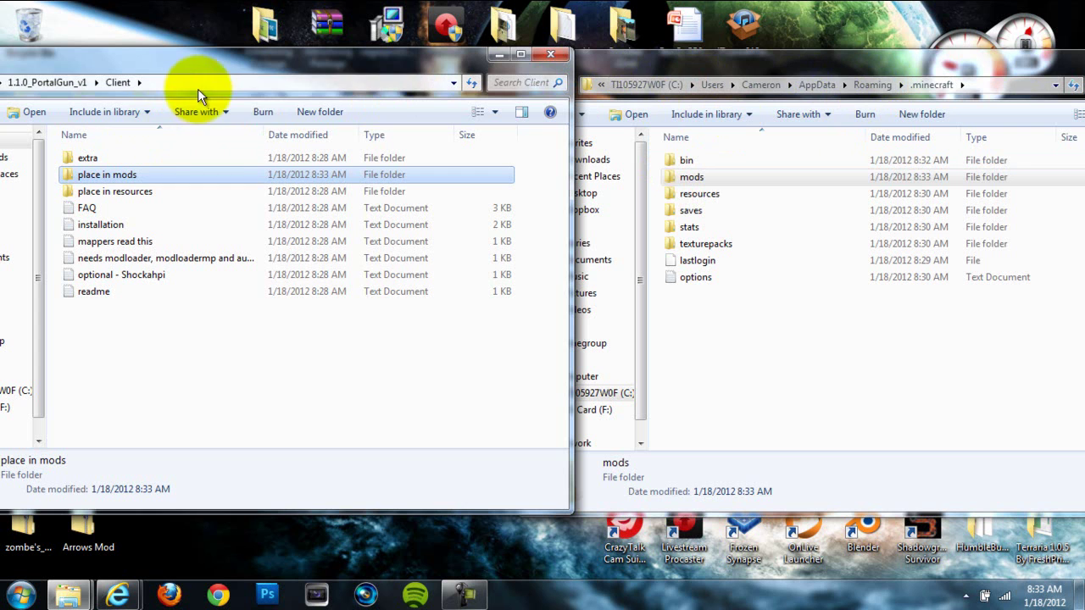
Step: Drag the mod folder from 'place in resources' into .minecraft\resources, then close both windows
double_click(128, 188)
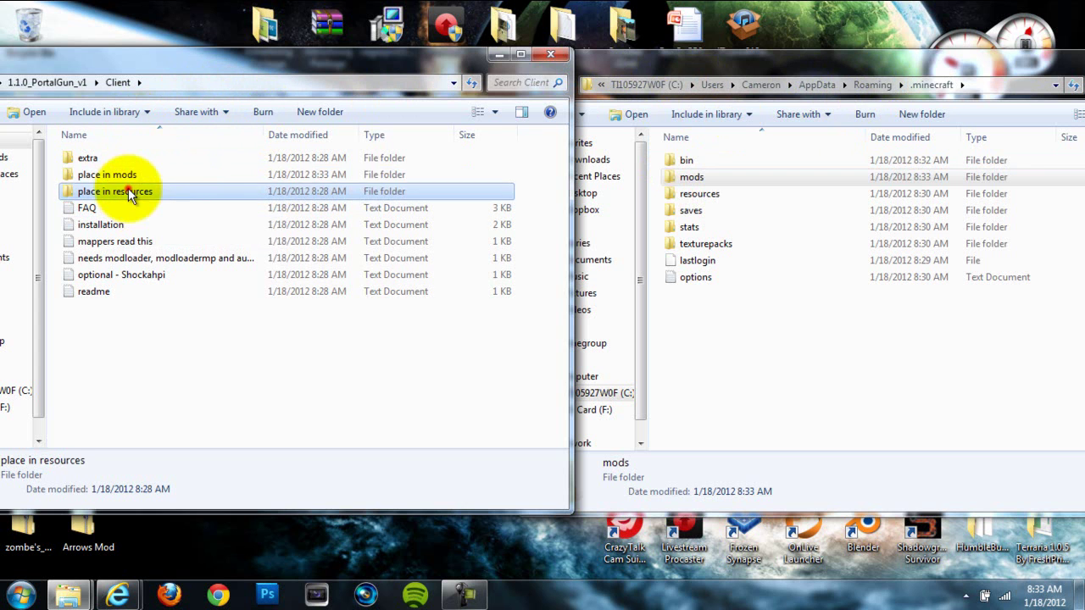
double_click(717, 193)
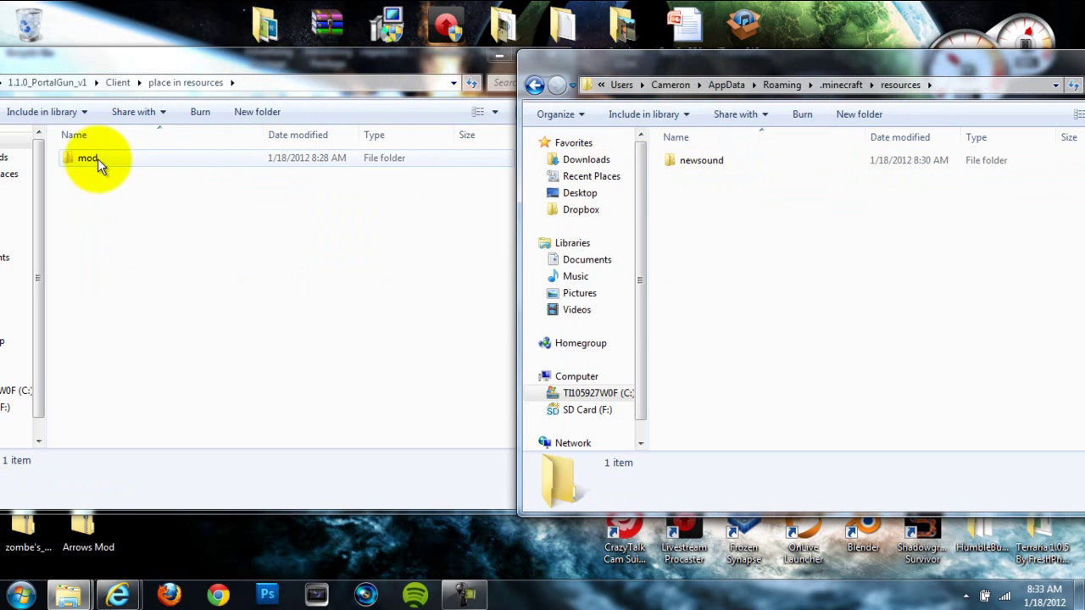
left_click_drag(87, 159, 803, 259)
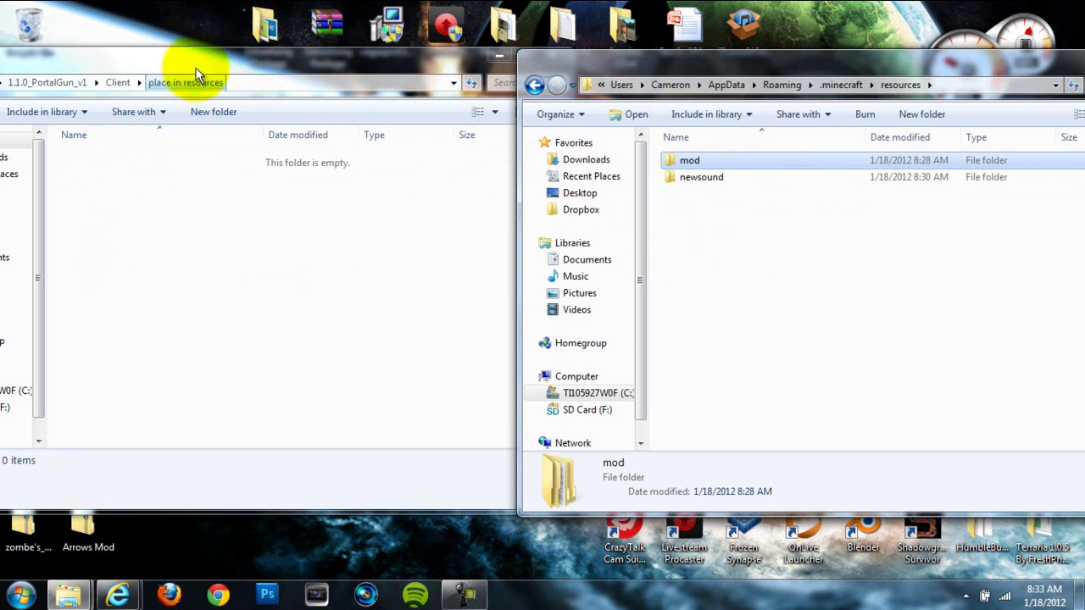
left_click_drag(180, 66, 278, 70)
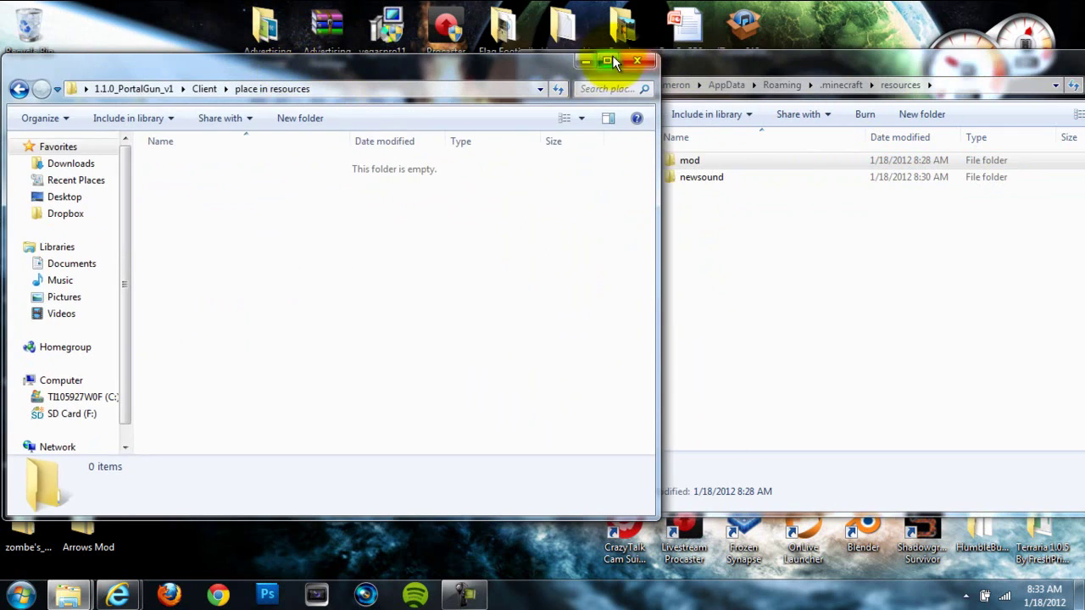
left_click(636, 61)
left_click_drag(689, 60, 496, 52)
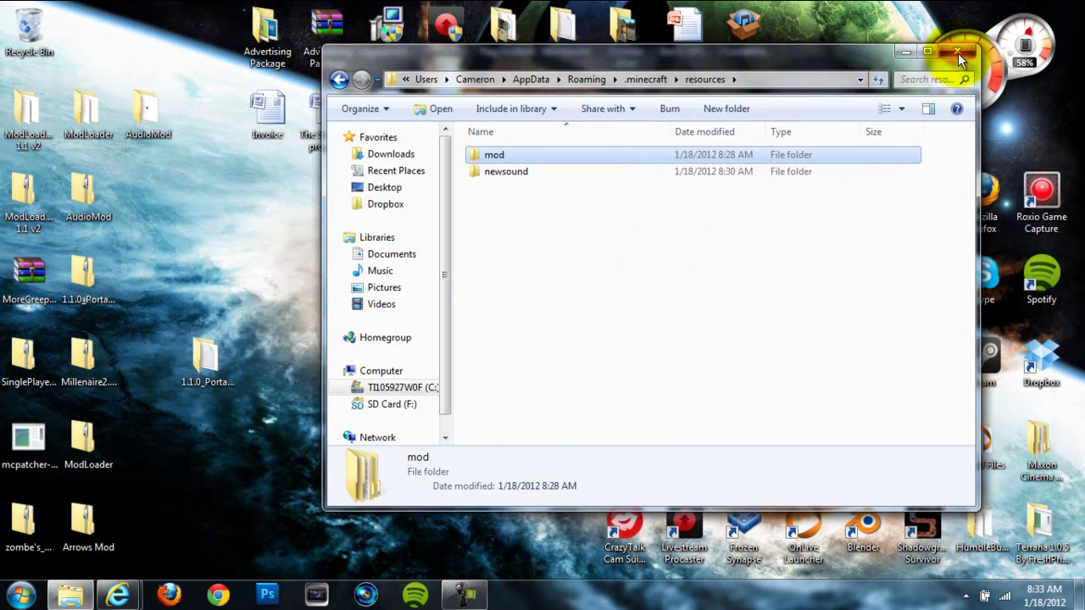
left_click(958, 52)
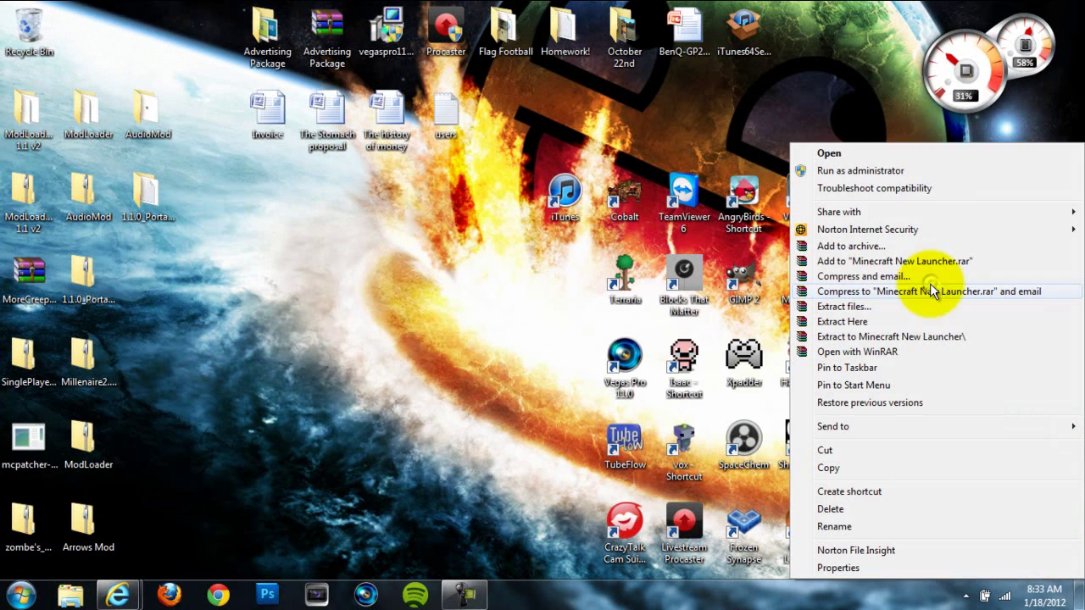
Step: Run the Minecraft New Launcher past the security warning and log in to start 1.1
left_click(849, 153)
left_click(576, 313)
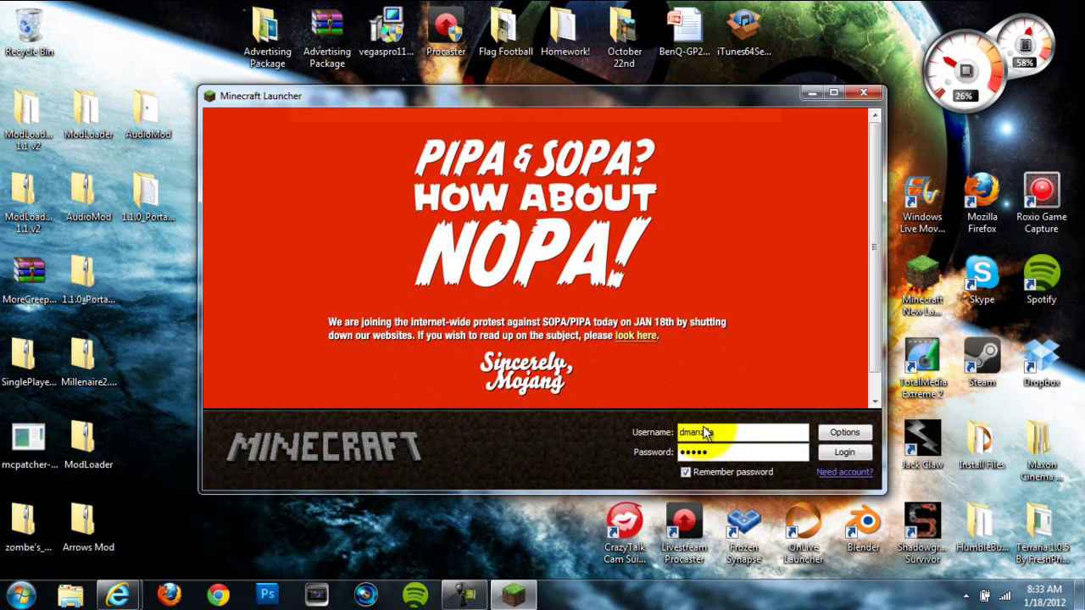
left_click(847, 452)
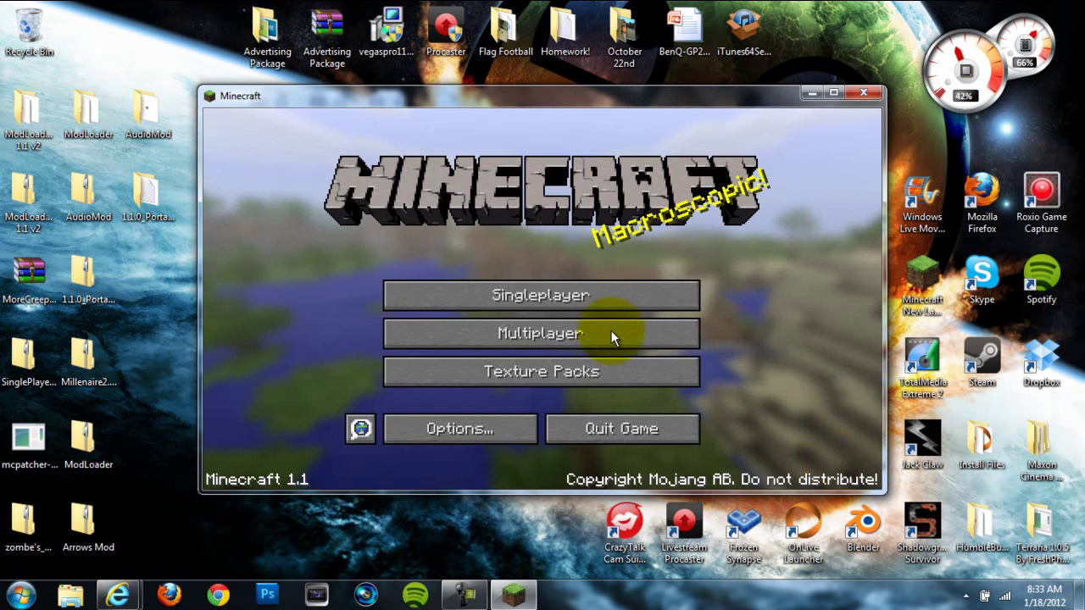
Step: Create a new Survival world named New World from the Singleplayer menu
left_click(554, 295)
left_click(678, 428)
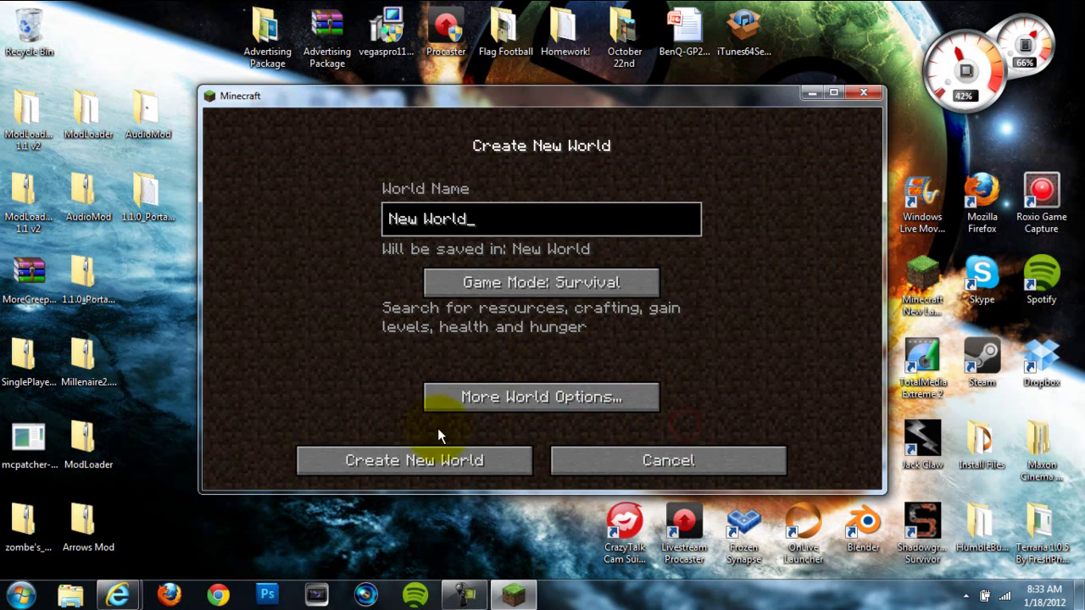
left_click(460, 460)
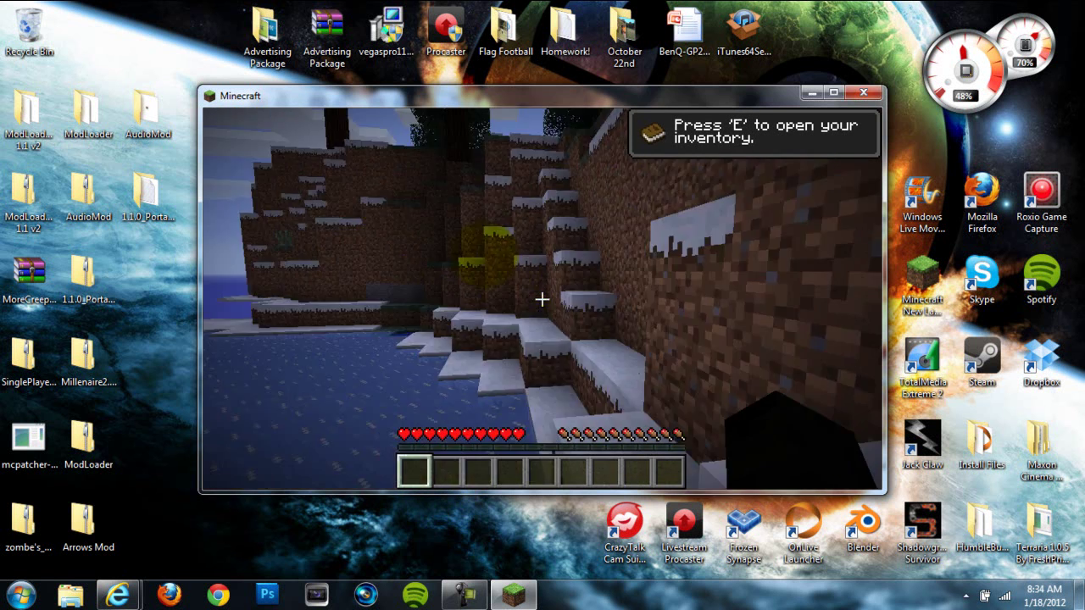
Step: Pause the game, pause the screen recording, then resume playing
key("Escape")
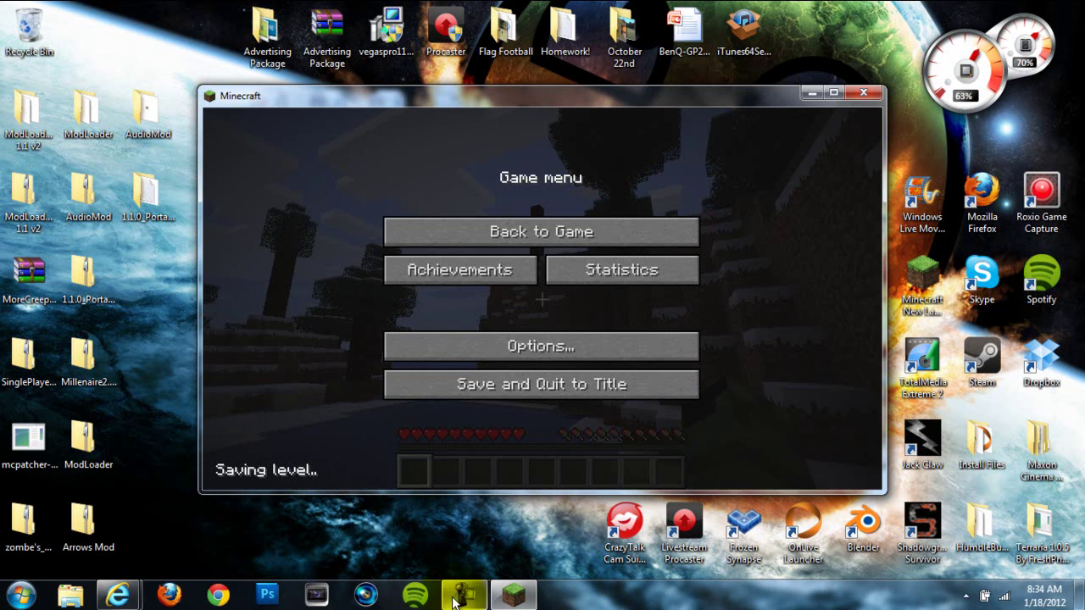
left_click(465, 595)
left_click(1008, 530)
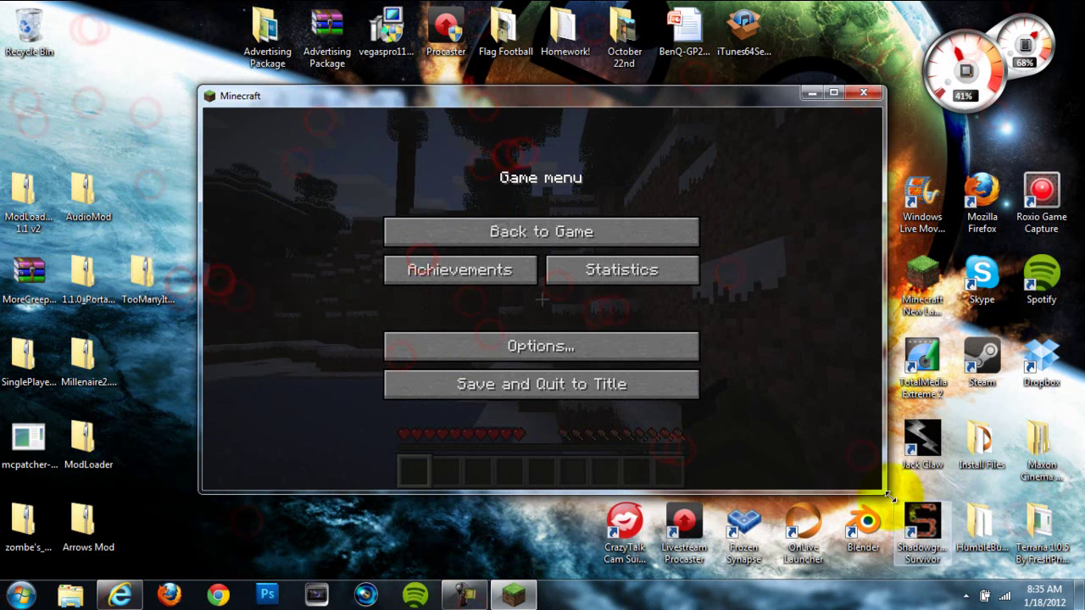
left_click(564, 235)
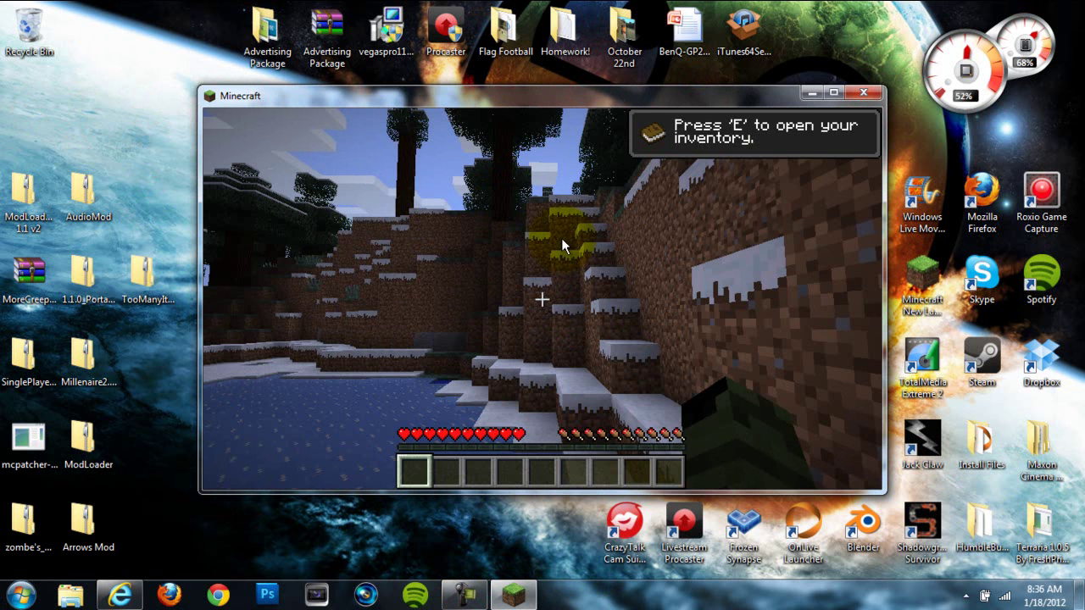
Step: Page the TooManyItems list to the fifth page and take two Portal Guns into the hotbar
key("e")
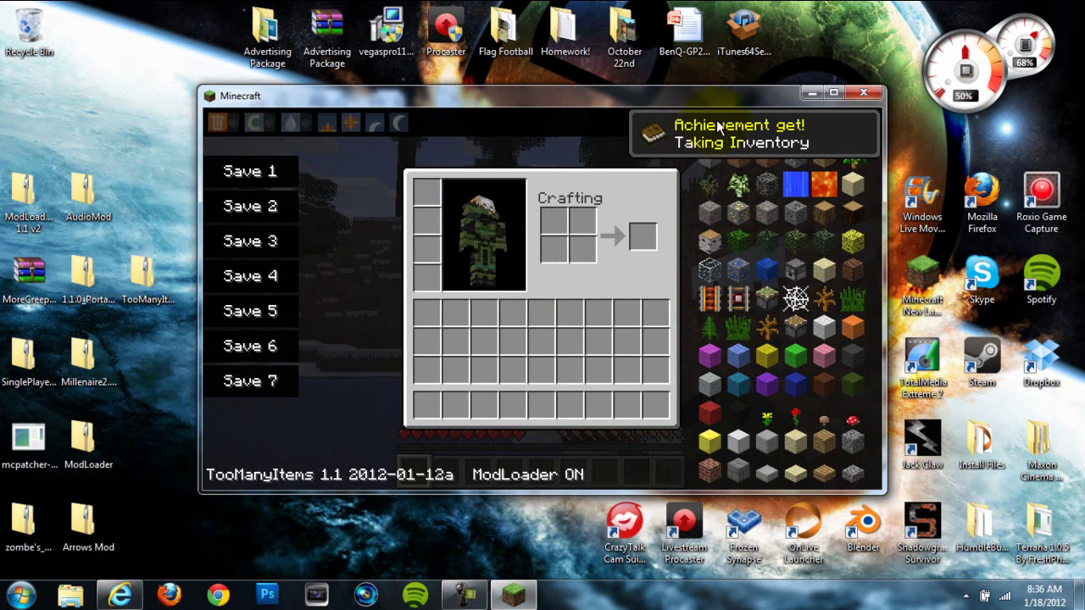
left_click(870, 123)
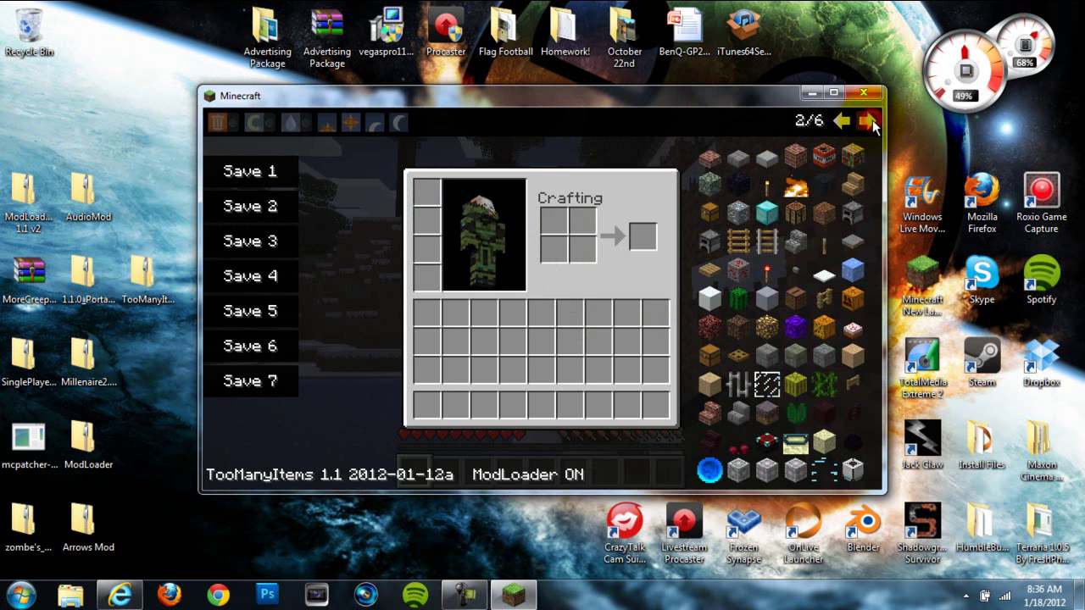
left_click(870, 123)
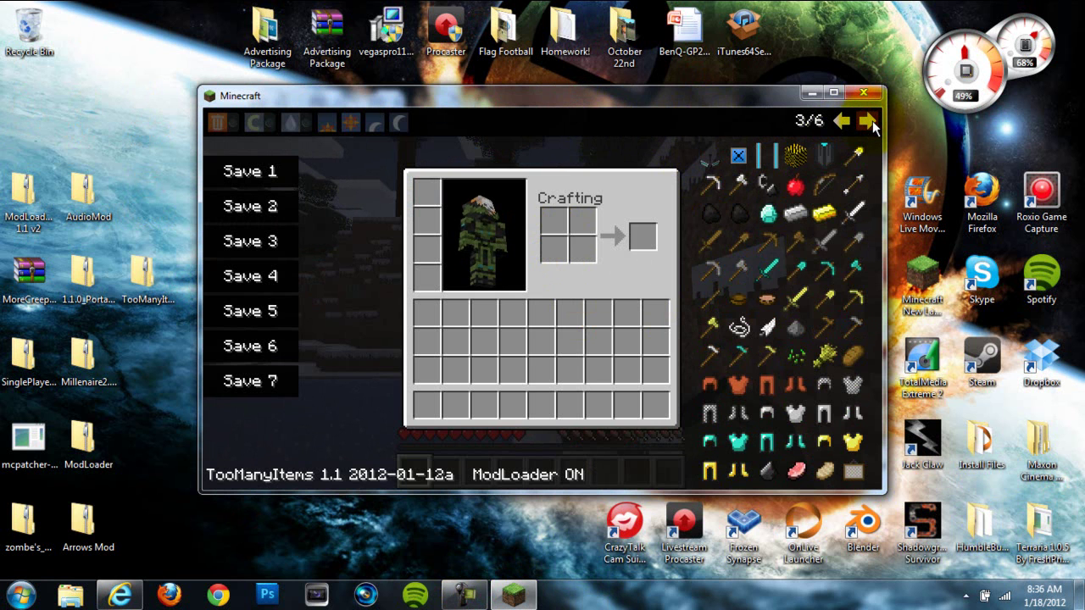
left_click(871, 122)
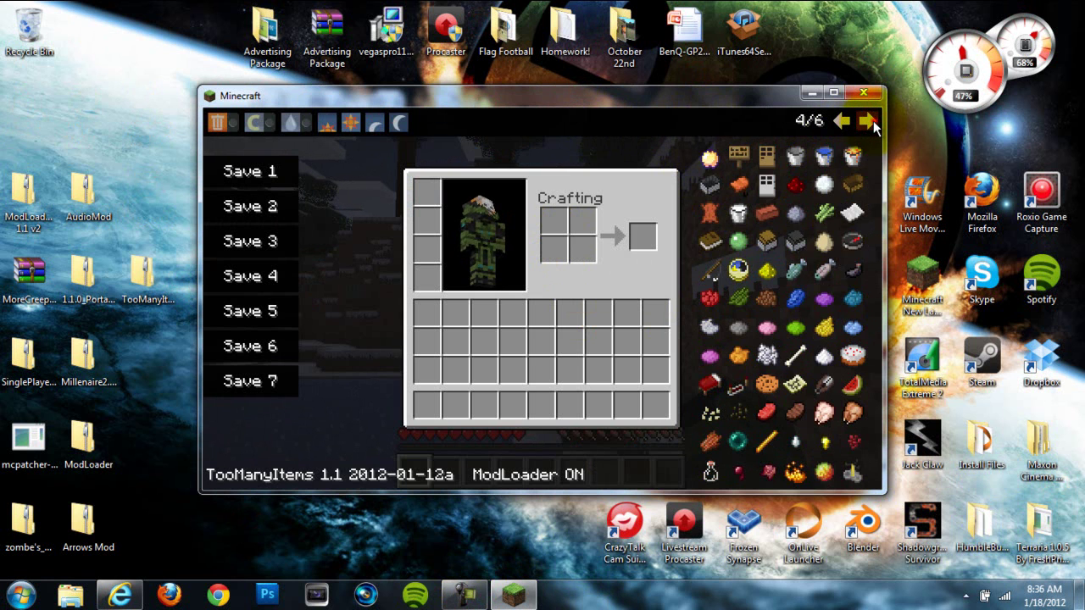
left_click(870, 122)
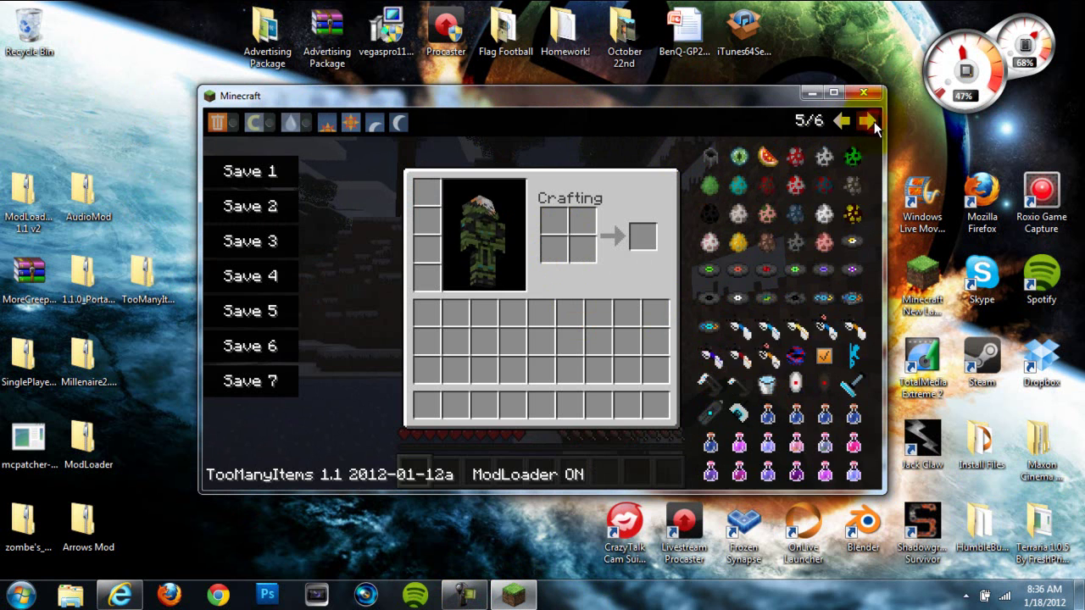
left_click(856, 333)
left_click(820, 334)
Step: In Video Settings choose Fast graphics, Short render distance, Minimal particles and smooth lighting off
key("e")
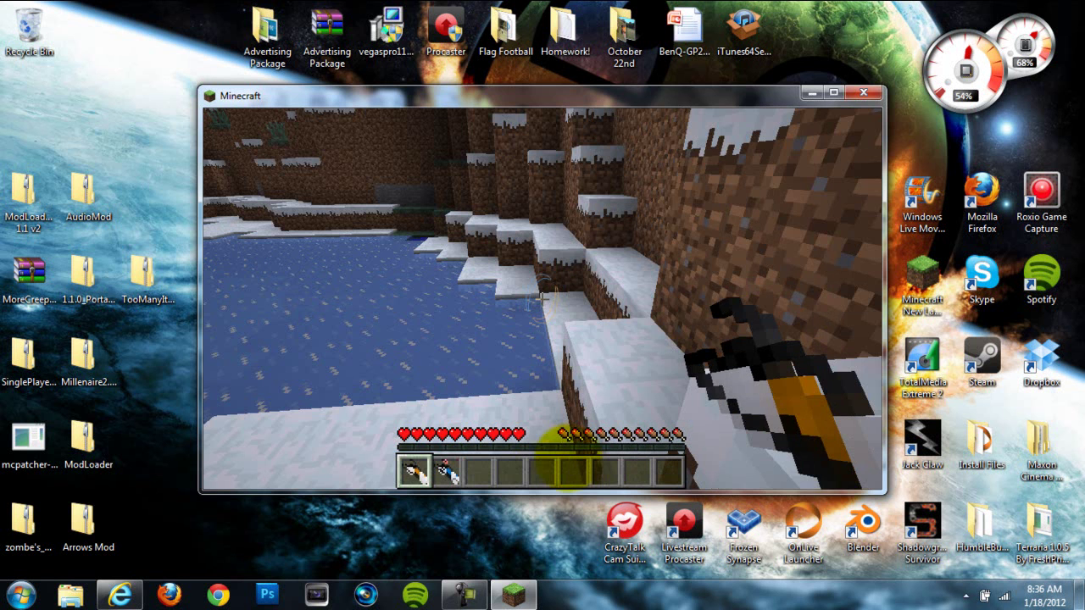
scroll(540, 296, "down", 1)
key("Escape")
left_click(500, 345)
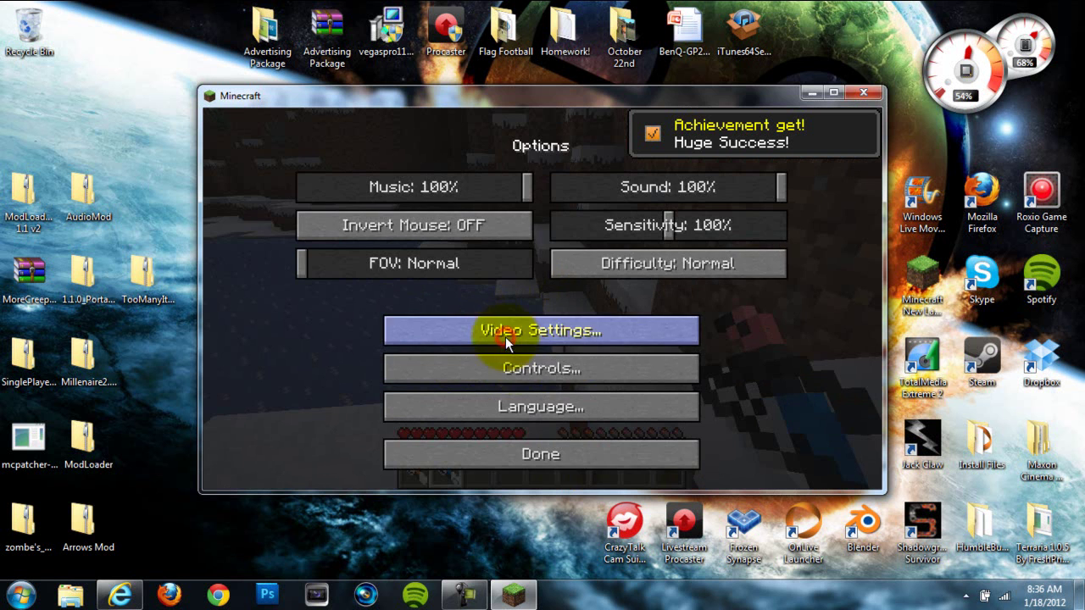
left_click(503, 330)
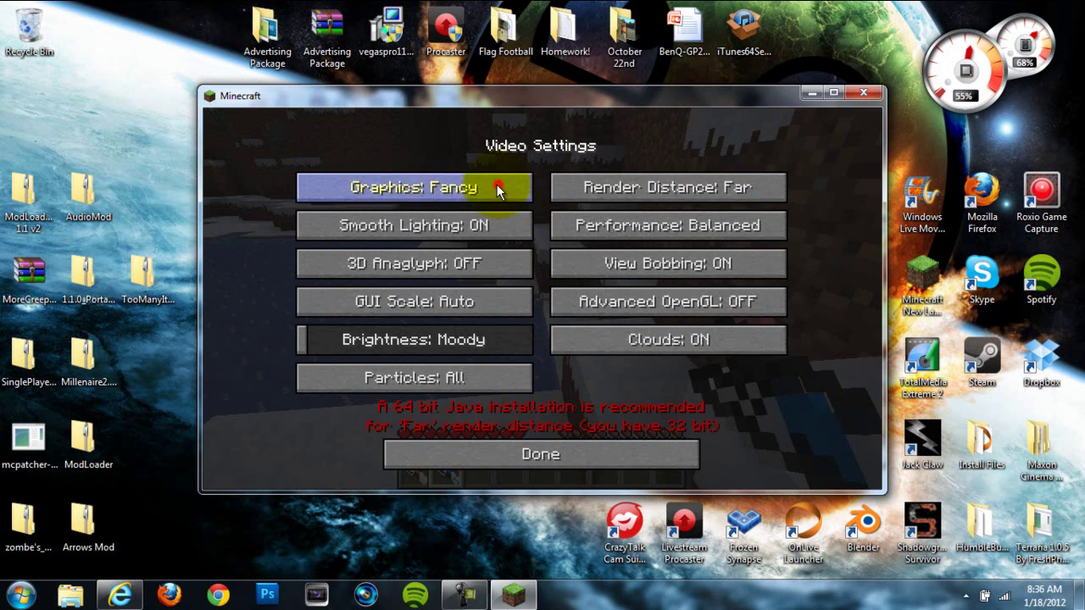
left_click(498, 189)
left_click(592, 191)
left_click(594, 192)
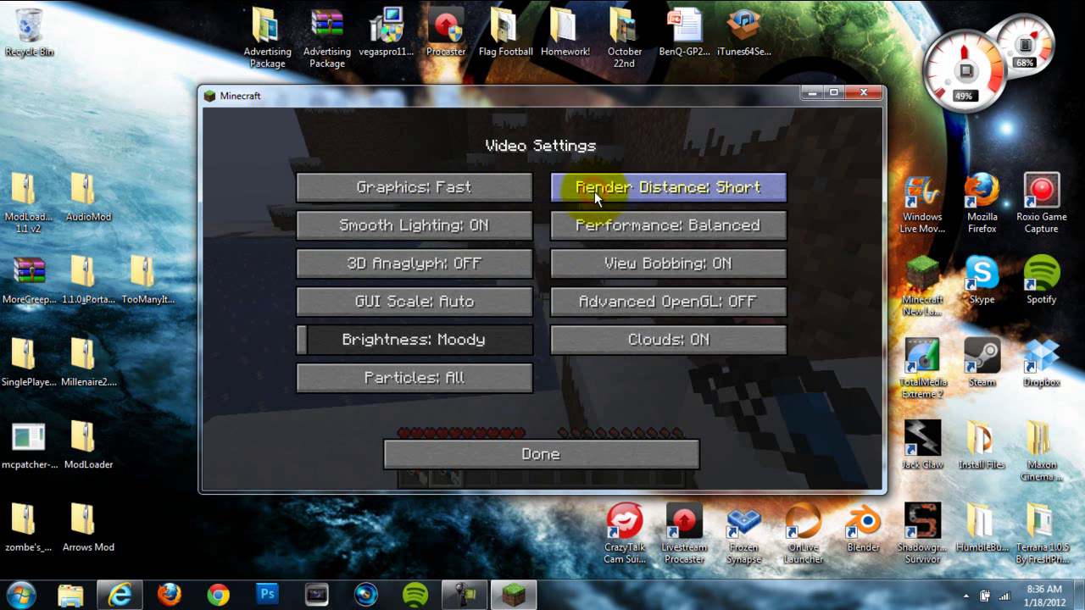
left_click(436, 378)
left_click(436, 380)
right_click(458, 214)
left_click(536, 453)
Step: Resume the game, shoot a magenta then an orange portal onto the snow, and open the inventory
left_click(537, 453)
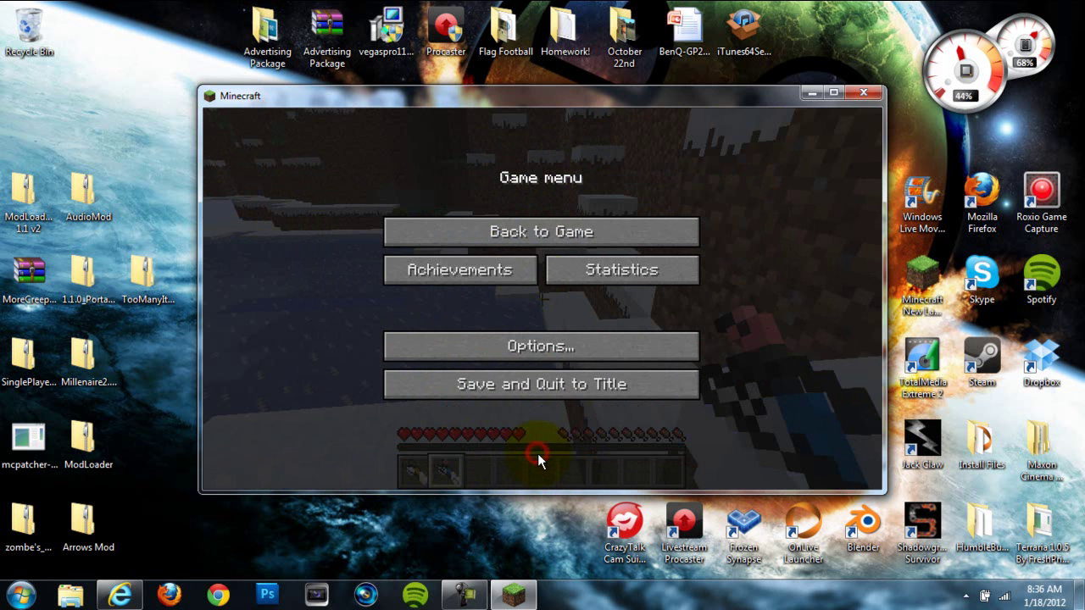
left_click(540, 222)
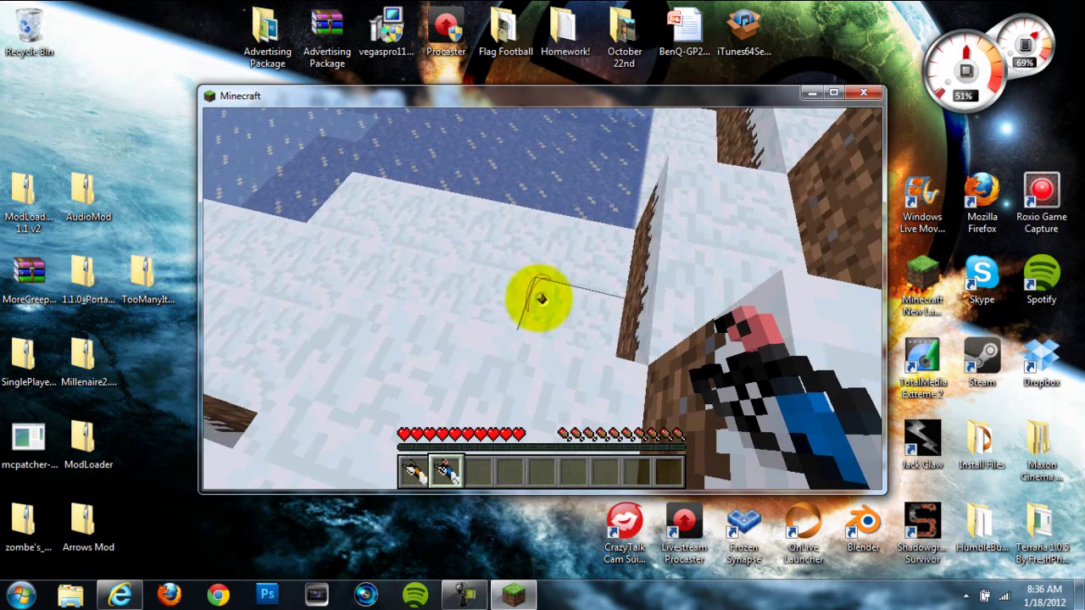
right_click(534, 297)
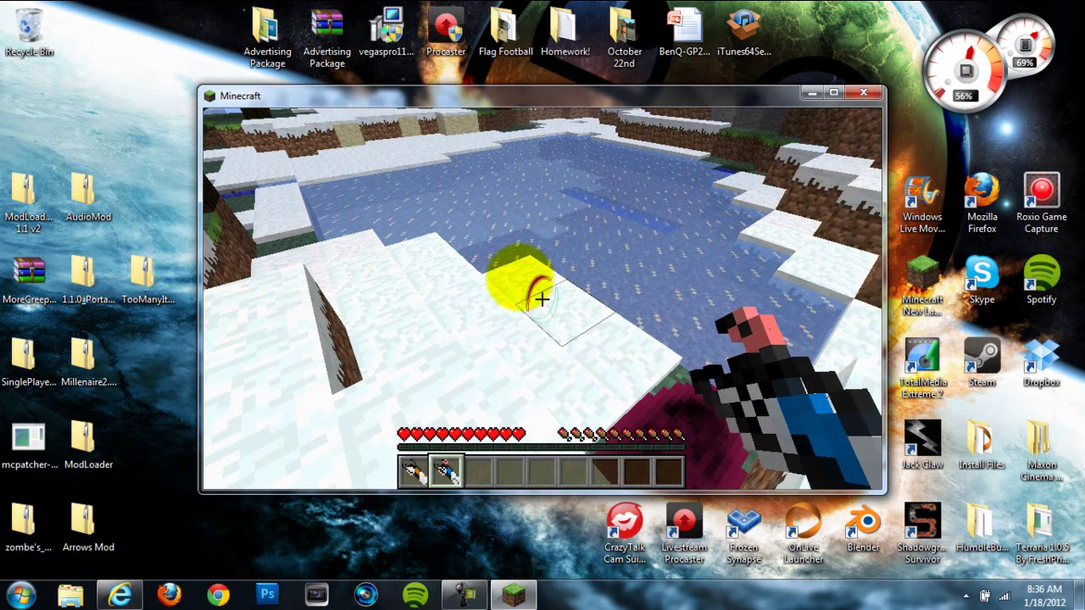
key("1")
left_click(543, 298)
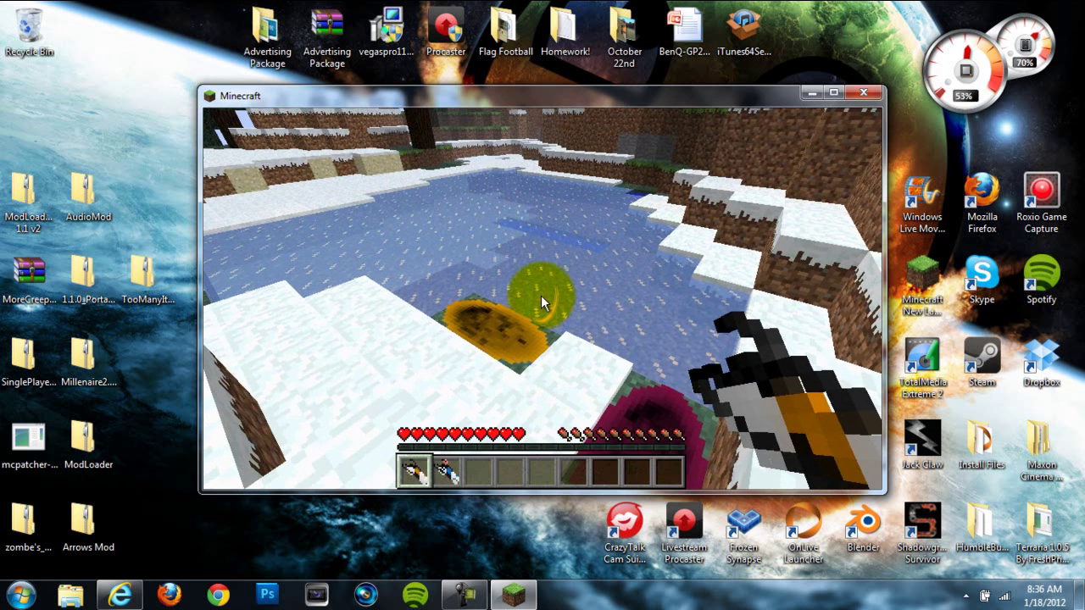
key("e")
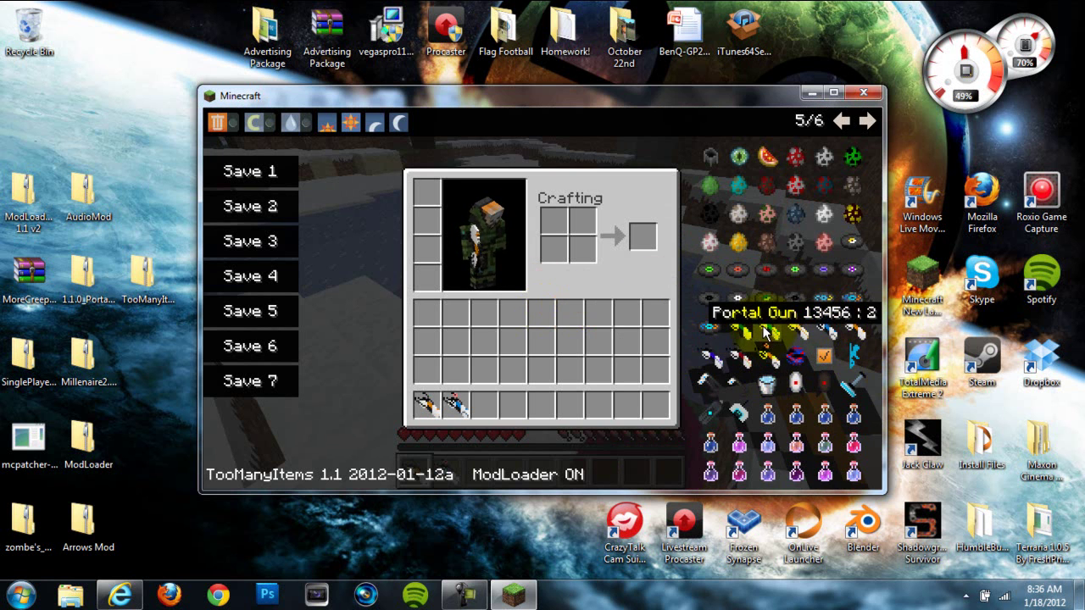
Step: Close the inventory to return to play
key("e")
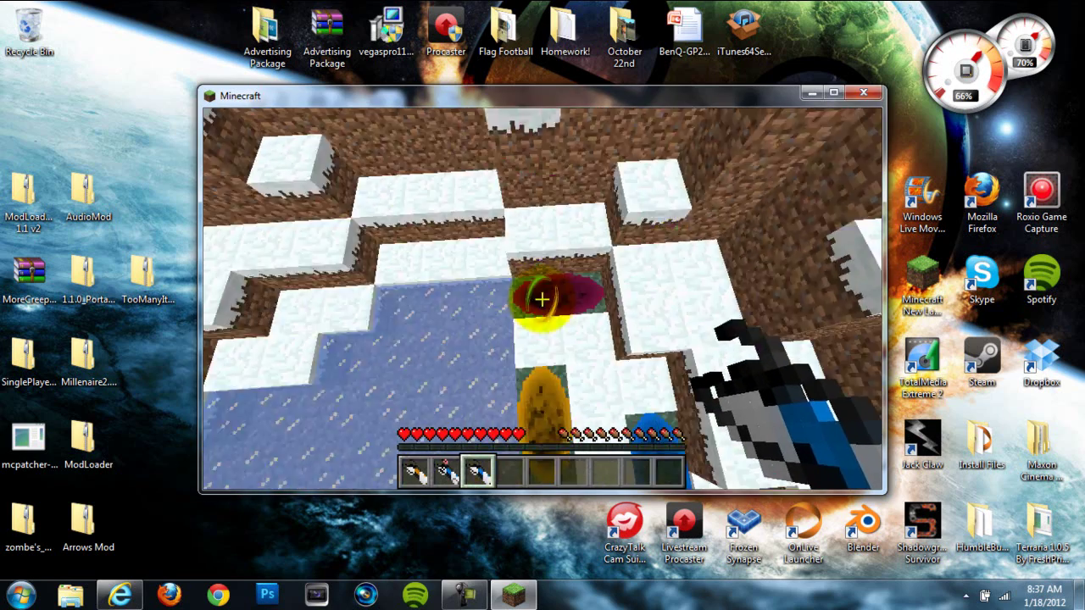
Step: Pause the game and choose Save and Quit to Title
key("Escape")
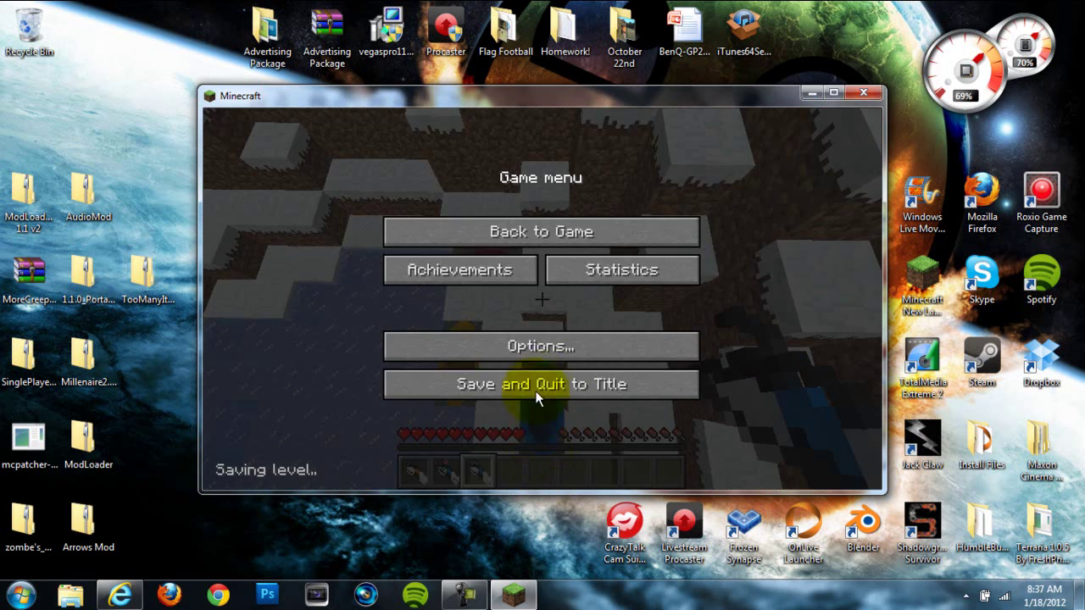
left_click(536, 382)
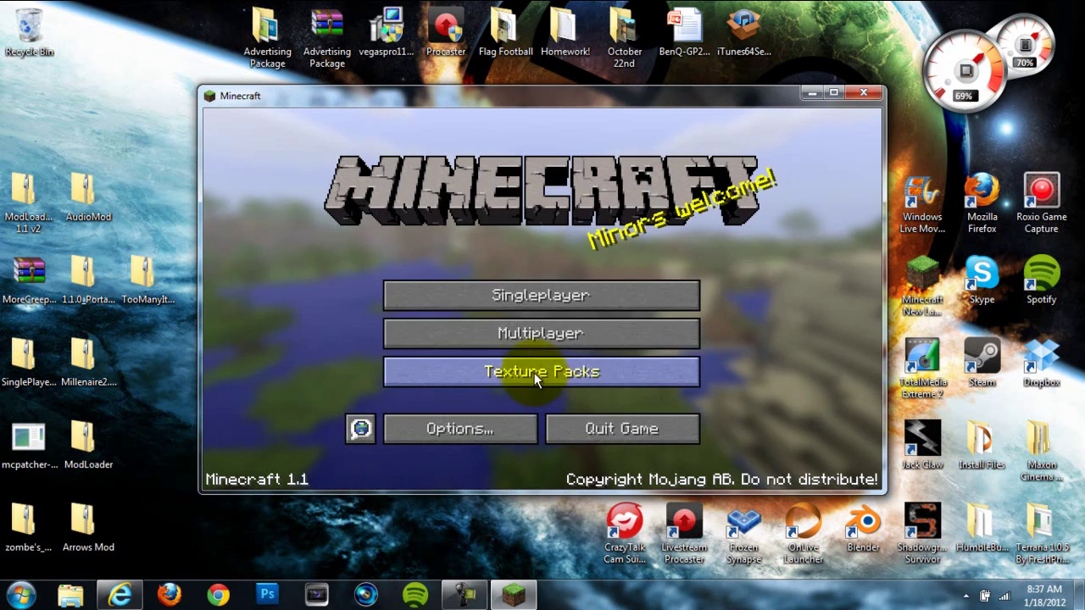